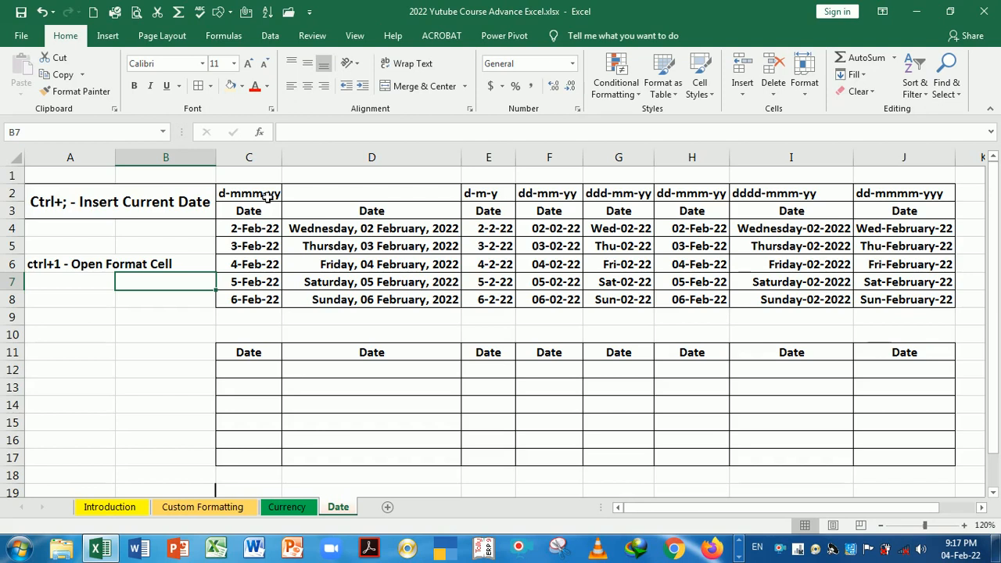
Examine the sample dates in row 4, from column D to column J, to see how each date format displays
{"action": "left_click", "coordinate": [385, 233]}
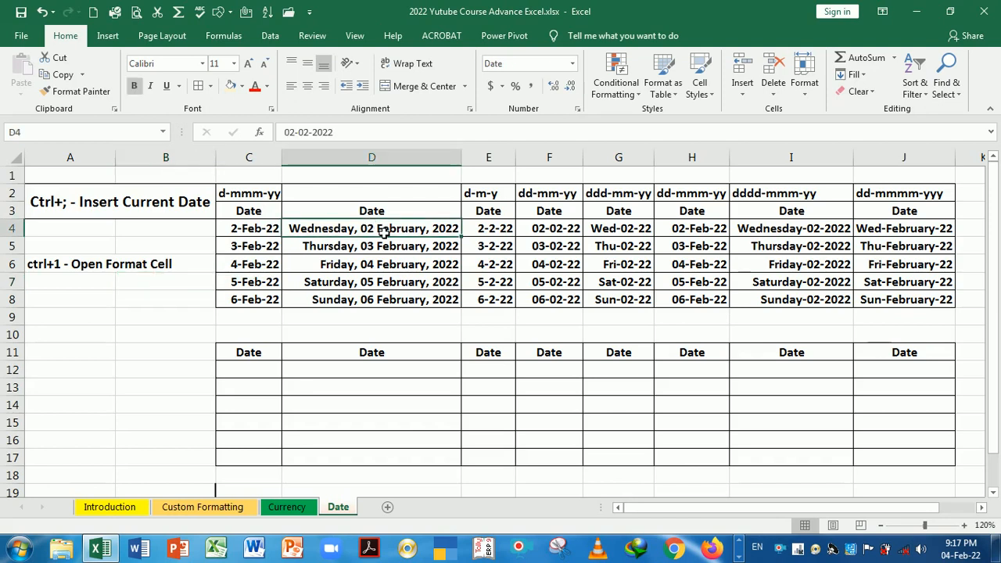
{"action": "left_click", "coordinate": [485, 238]}
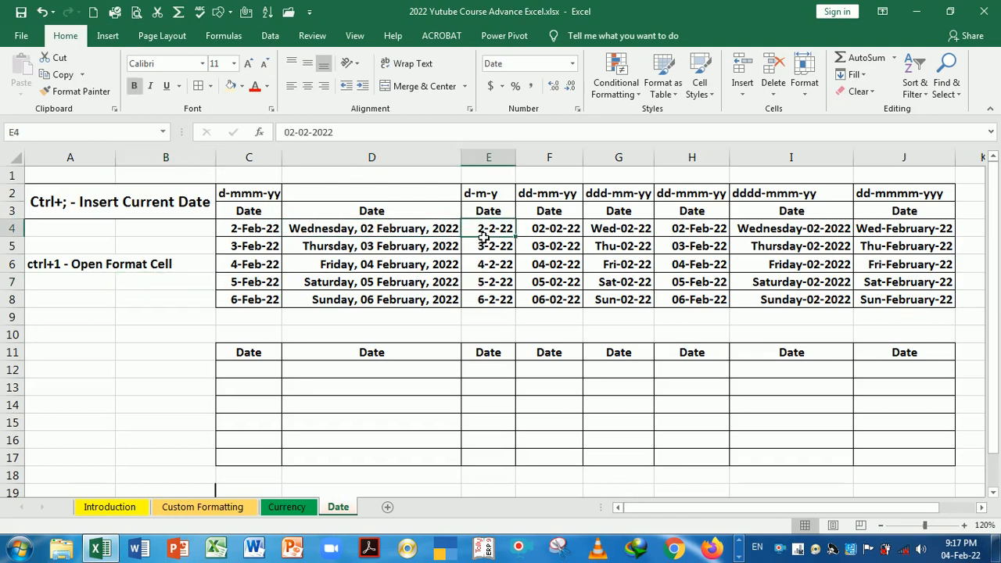
{"action": "left_click", "coordinate": [536, 242]}
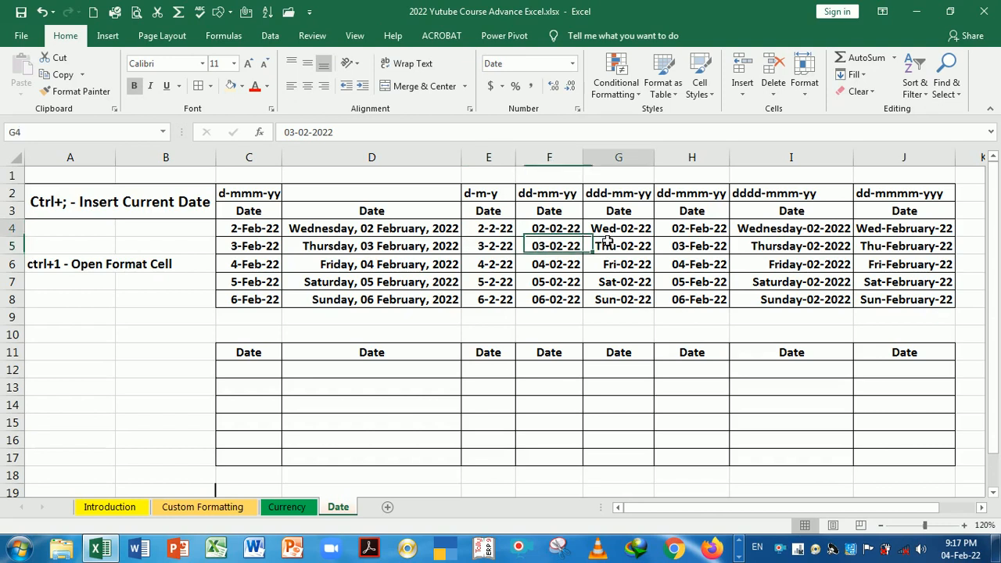
{"action": "left_click", "coordinate": [680, 229]}
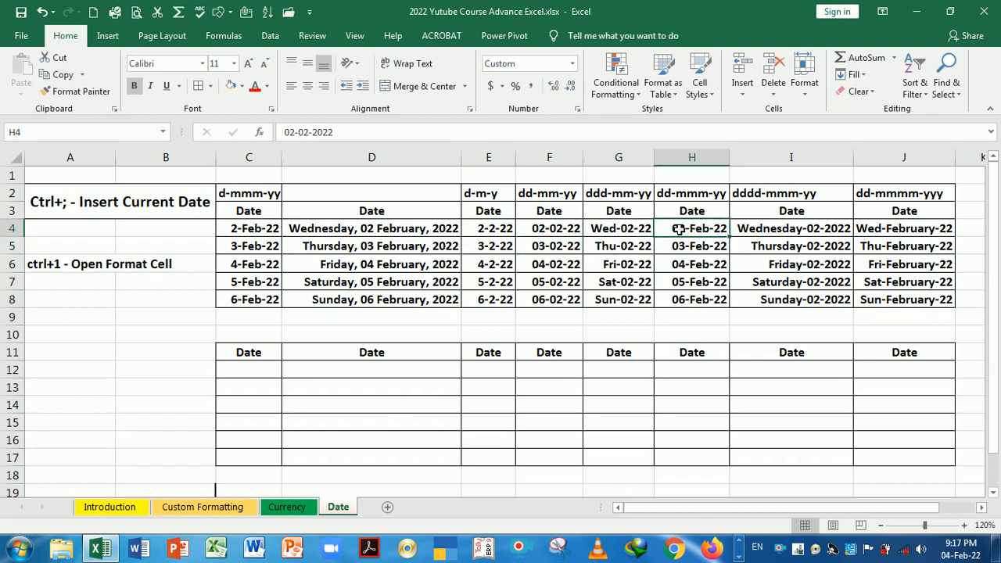
{"action": "left_click", "coordinate": [748, 231]}
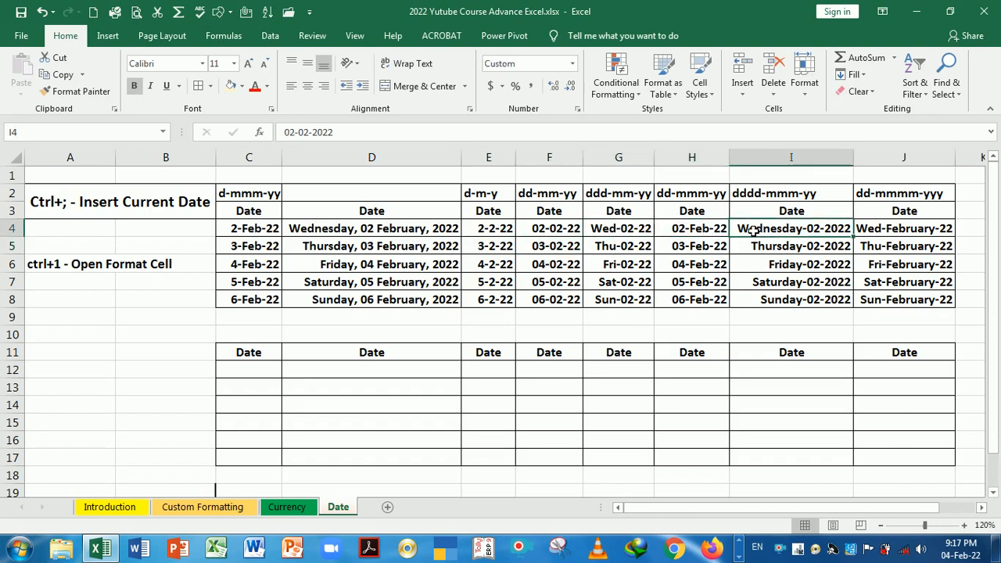
{"action": "left_click", "coordinate": [882, 230]}
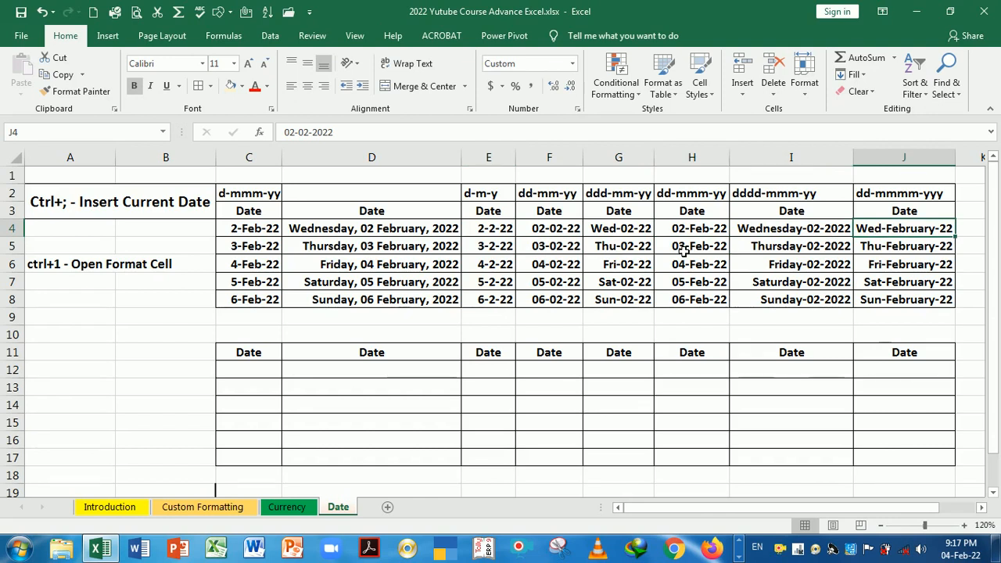
{"action": "left_click", "coordinate": [426, 234]}
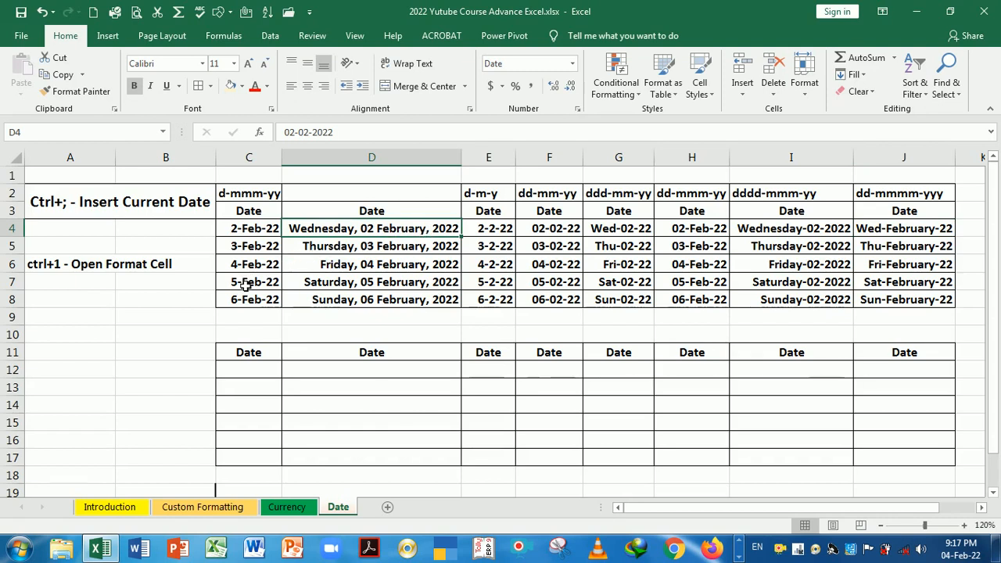
Insert the current date in cell C12 and fill the date series down to C17
{"action": "left_click", "coordinate": [242, 375]}
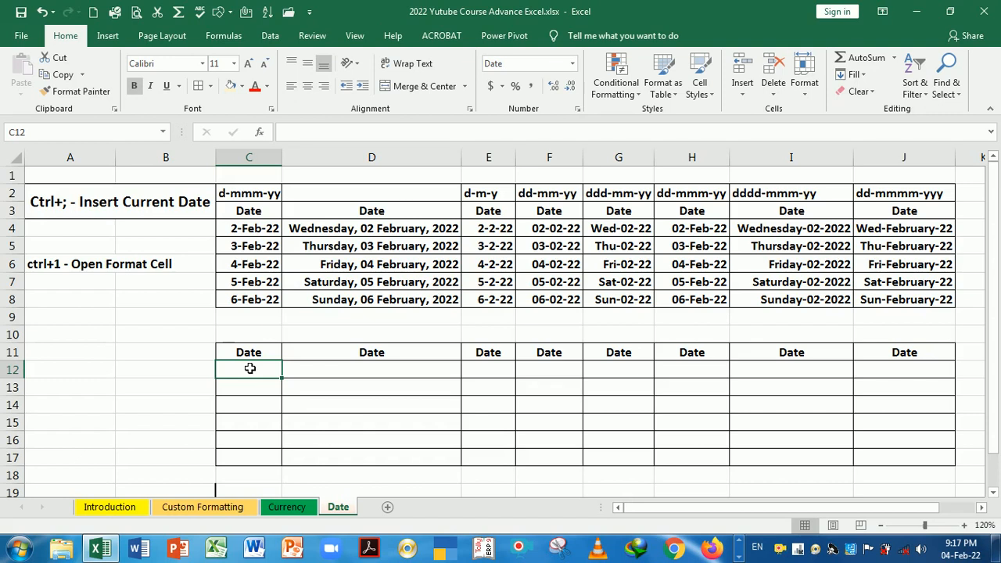
{"action": "key", "text": "ctrl+semicolon"}
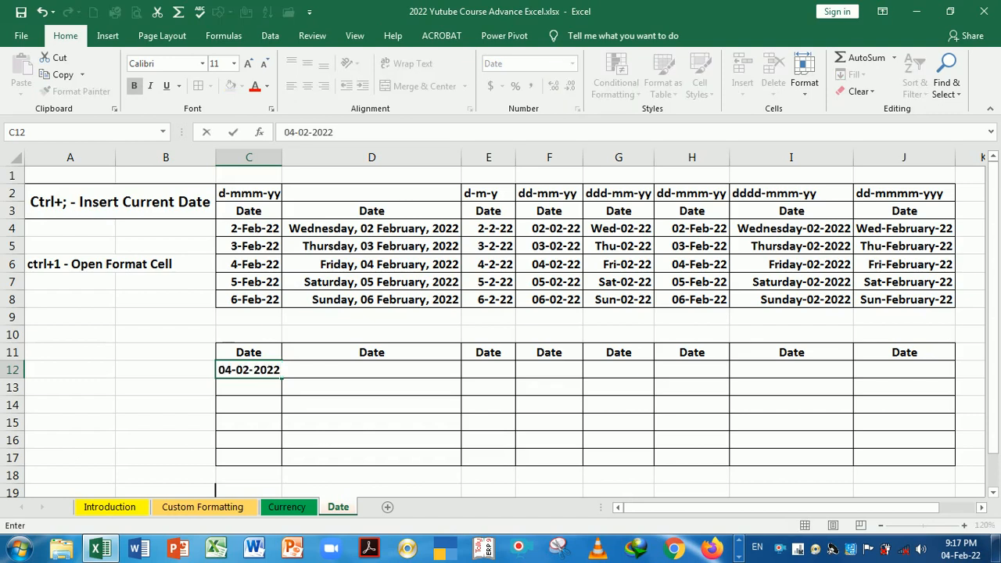
{"action": "key", "text": "Return"}
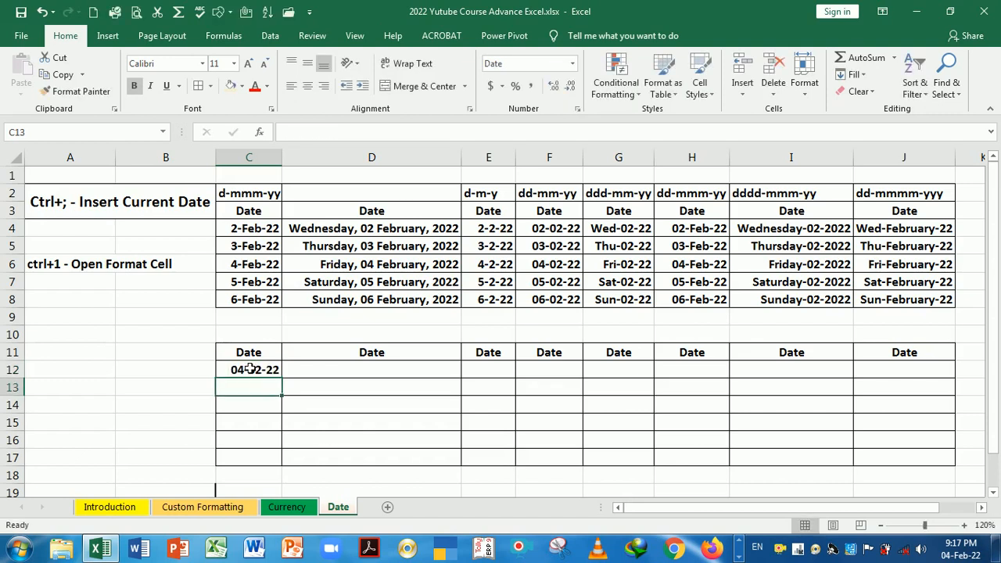
{"action": "left_click", "coordinate": [261, 374]}
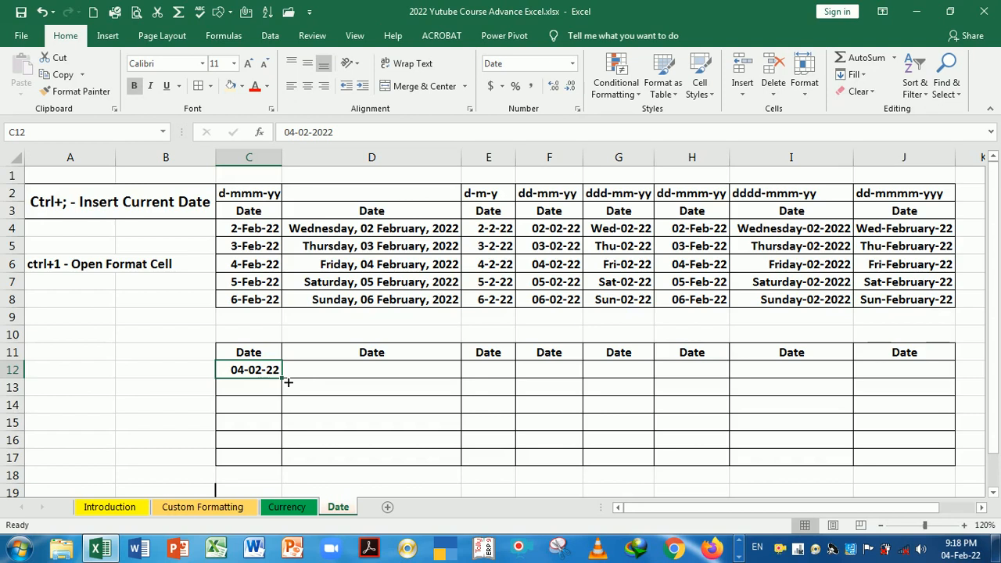
{"action": "left_click_drag", "start_coordinate": [288, 382], "coordinate": [285, 469]}
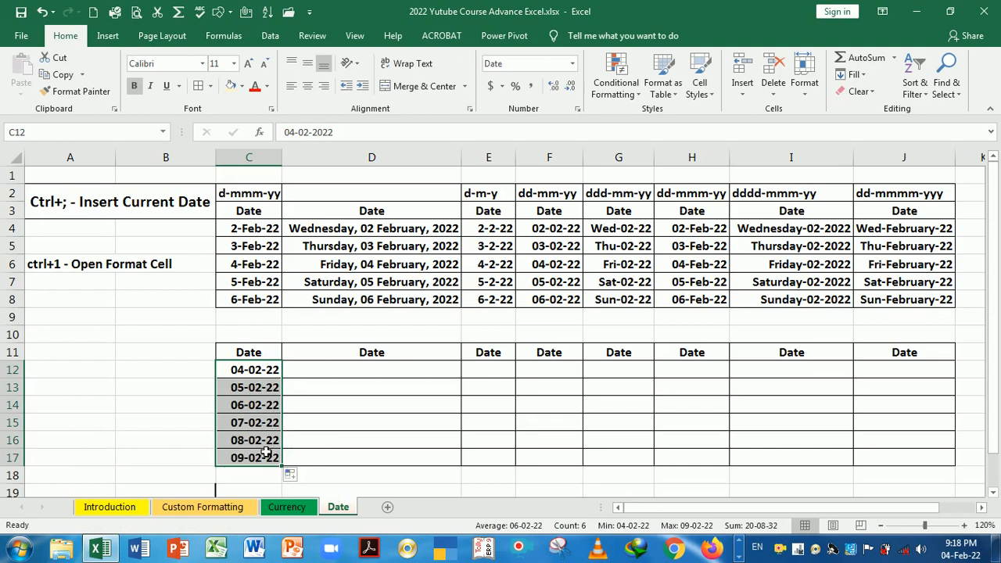
Review the filled dates in the first Date column of the lower table, starting at C12
{"action": "left_click", "coordinate": [268, 371]}
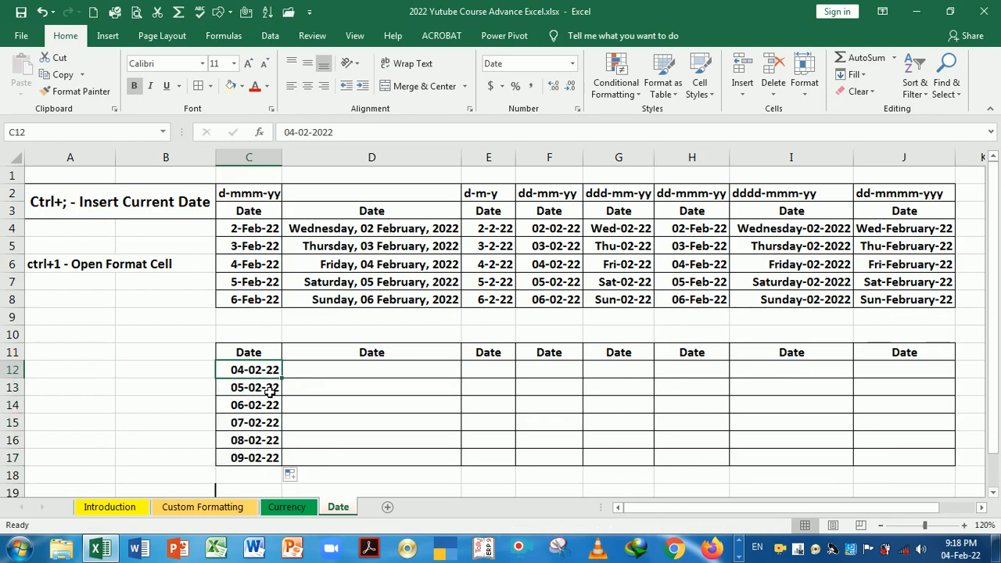
{"action": "left_click", "coordinate": [270, 391]}
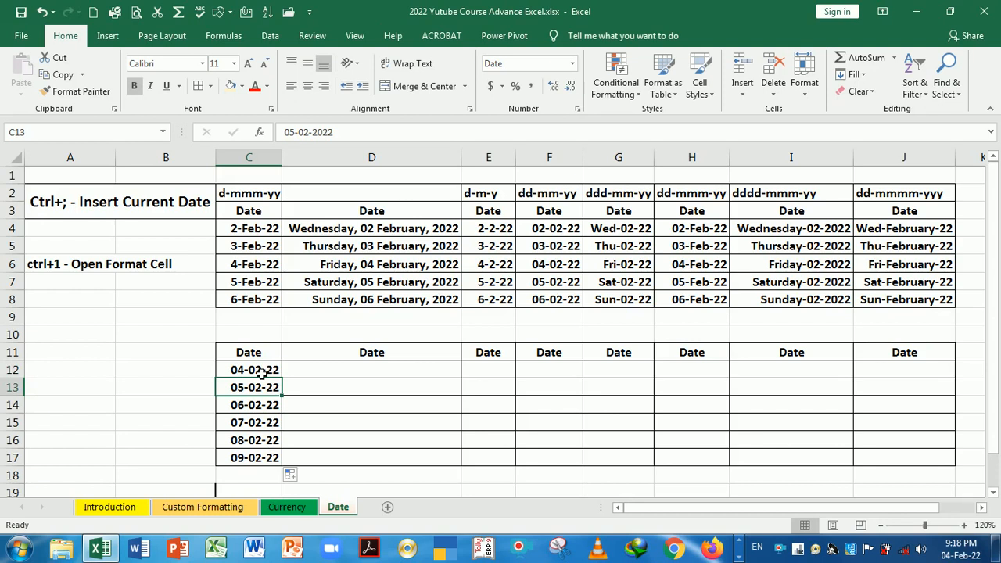
{"action": "left_click", "coordinate": [262, 372]}
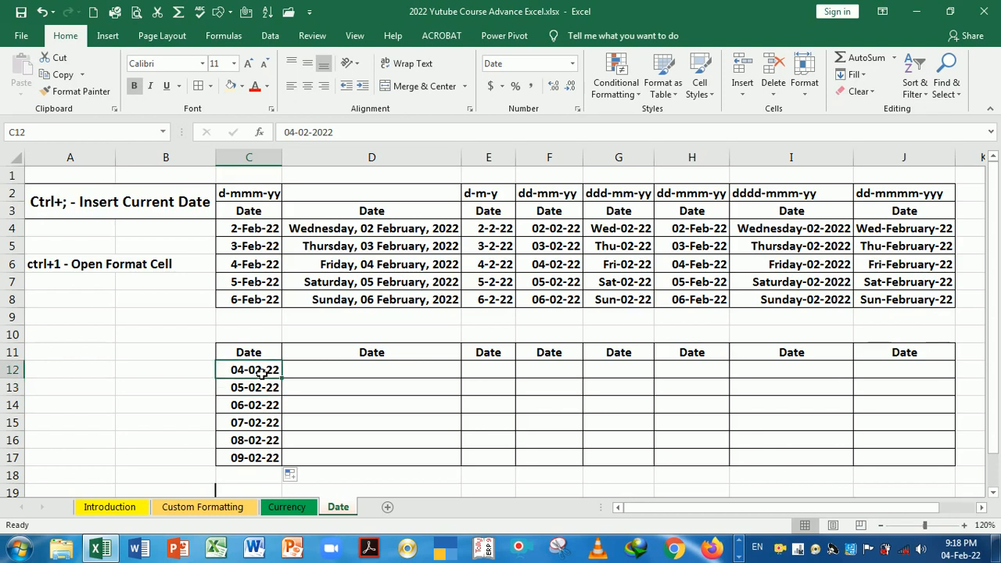
{"action": "key", "text": "shift+Down"}
{"action": "key", "text": "shift+Down"}
{"action": "key", "text": "shift+Down"}
{"action": "key", "text": "shift+Down"}
{"action": "key", "text": "shift+Down"}
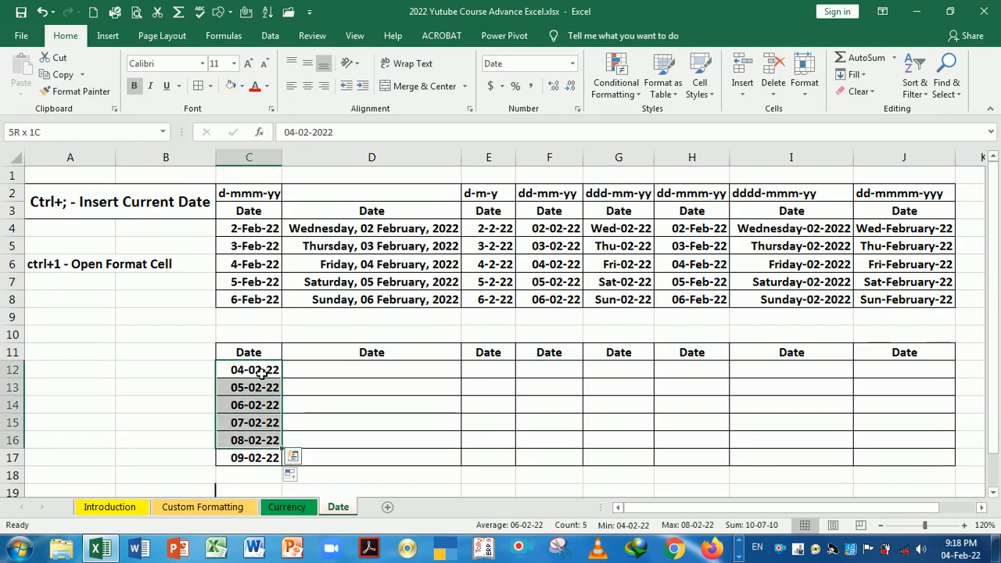
{"action": "key", "text": "shift+Up"}
{"action": "key", "text": "Up"}
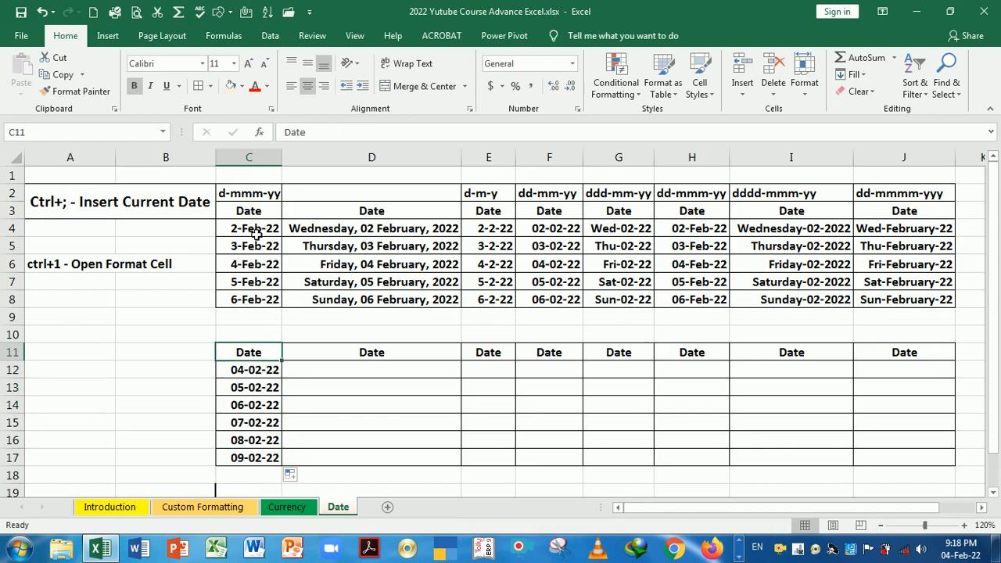
Compare the sample dates in C4:C8 and their format code in C2 with the dates in C12:C17
{"action": "left_click_drag", "start_coordinate": [251, 233], "coordinate": [258, 305]}
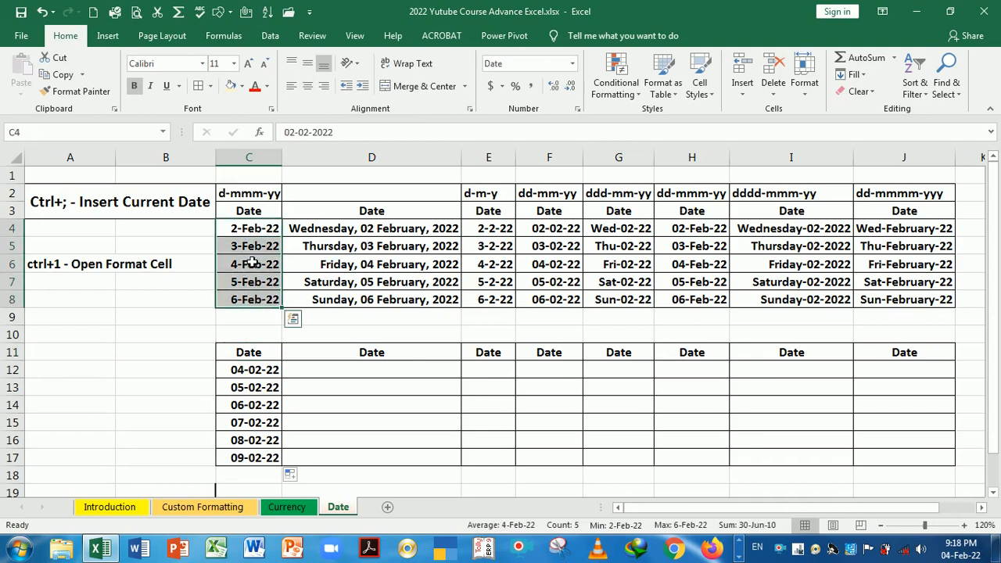
{"action": "left_click", "coordinate": [244, 236]}
{"action": "left_click", "coordinate": [247, 254]}
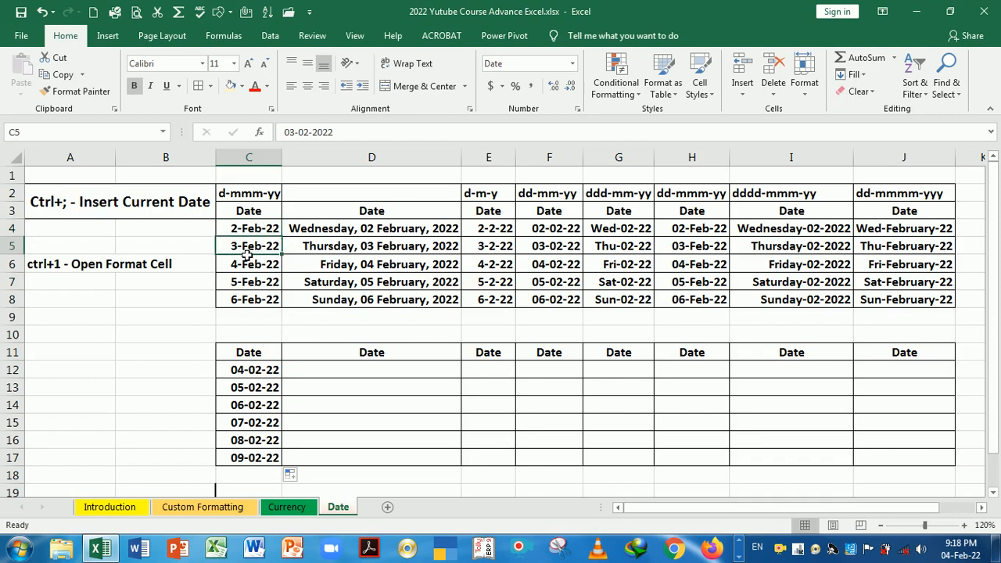
{"action": "left_click", "coordinate": [249, 266]}
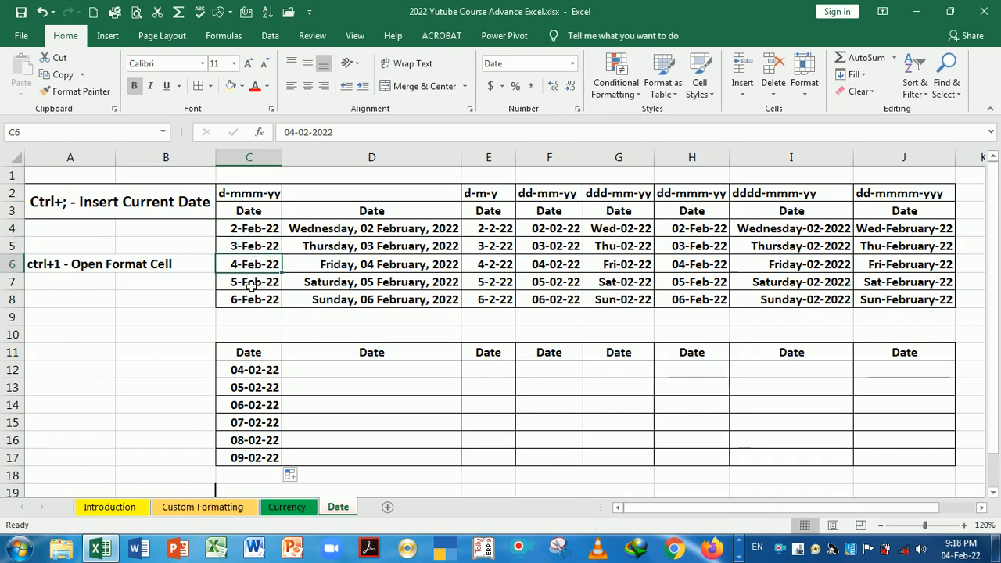
{"action": "left_click", "coordinate": [271, 371]}
{"action": "left_click_drag", "start_coordinate": [270, 396], "coordinate": [263, 457]}
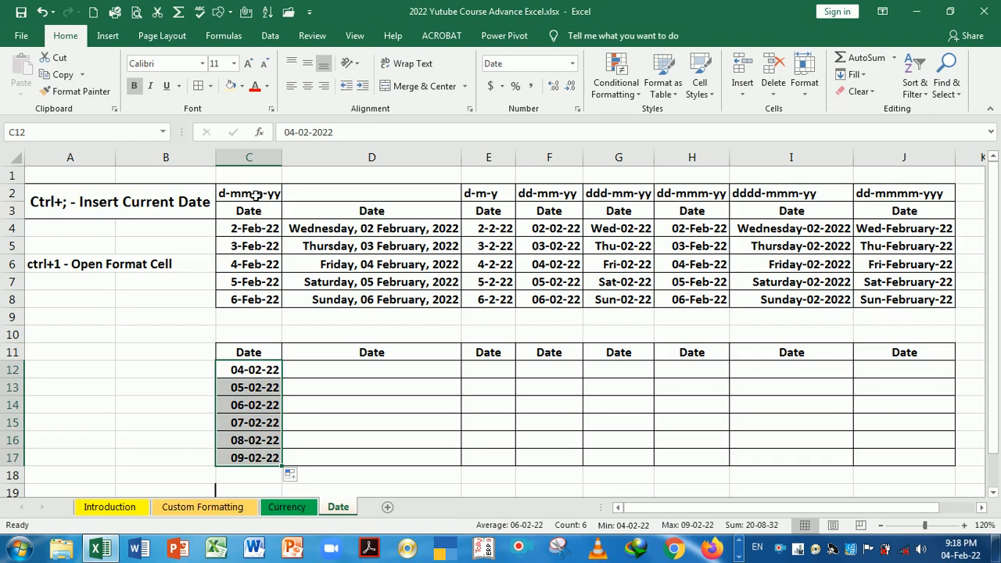
{"action": "left_click", "coordinate": [256, 197]}
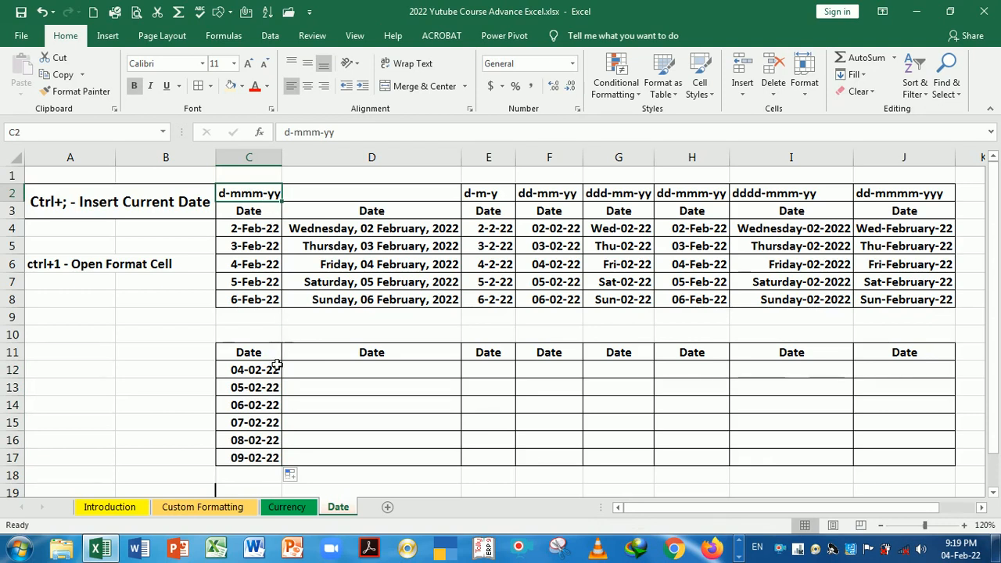
Apply the custom number format d-mmm-yy to the dates in C12:C17
{"action": "left_click_drag", "start_coordinate": [258, 374], "coordinate": [256, 459]}
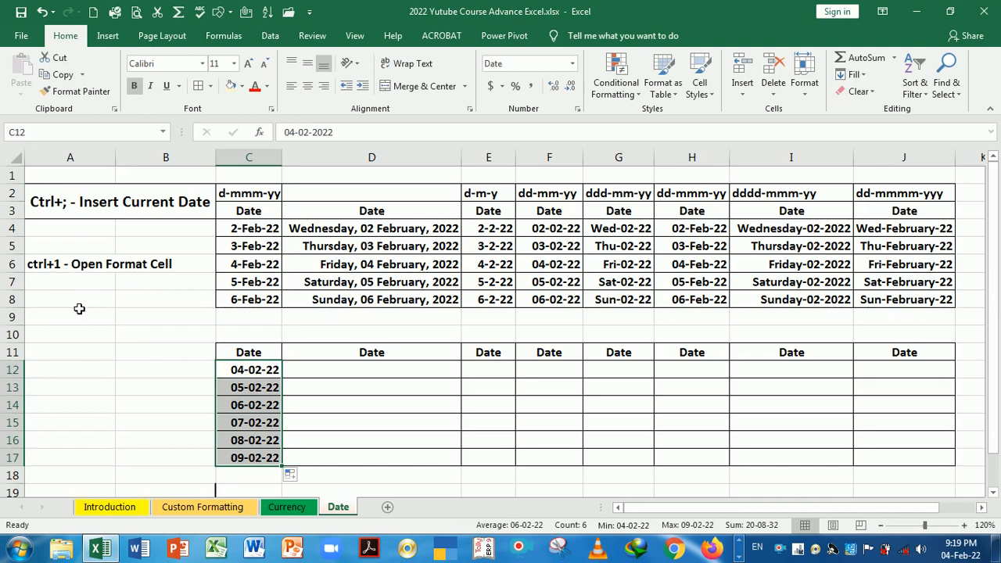
{"action": "key", "text": "ctrl+1"}
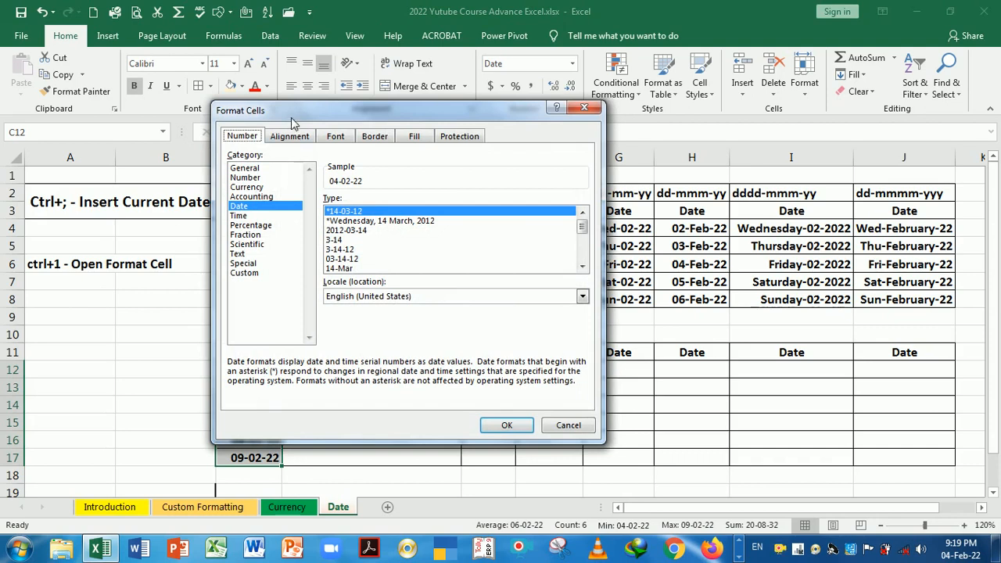
{"action": "left_click_drag", "start_coordinate": [291, 122], "coordinate": [474, 108]}
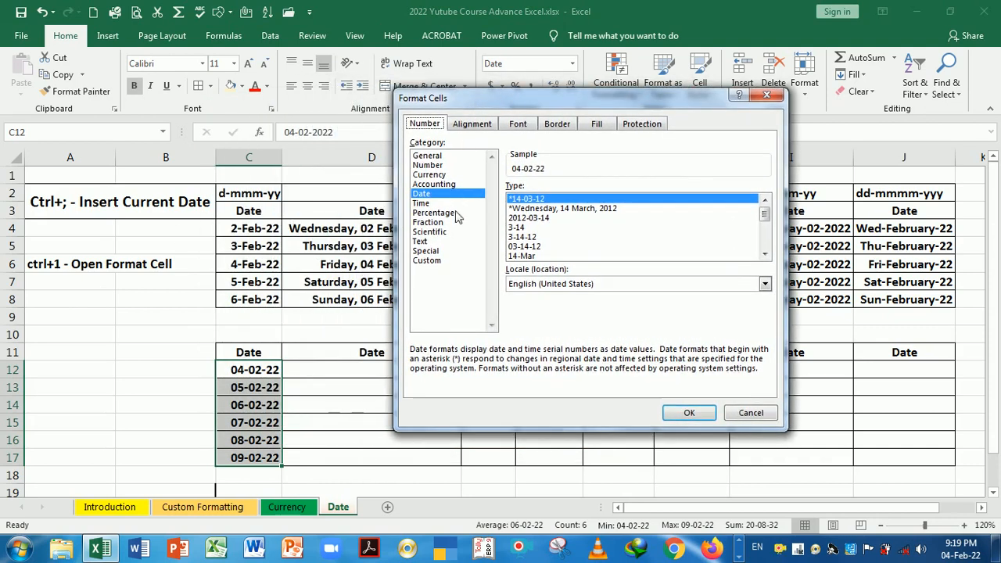
{"action": "left_click", "coordinate": [426, 260]}
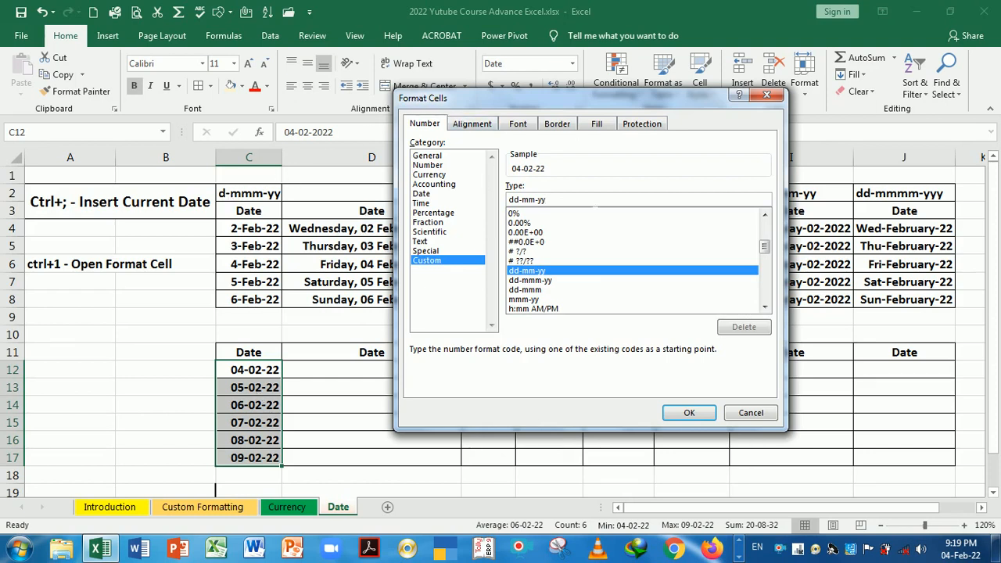
{"action": "key", "text": "BackSpace"}
{"action": "key", "text": "BackSpace"}
{"action": "key", "text": "BackSpace"}
{"action": "key", "text": "BackSpace"}
{"action": "key", "text": "BackSpace"}
{"action": "key", "text": "BackSpace"}
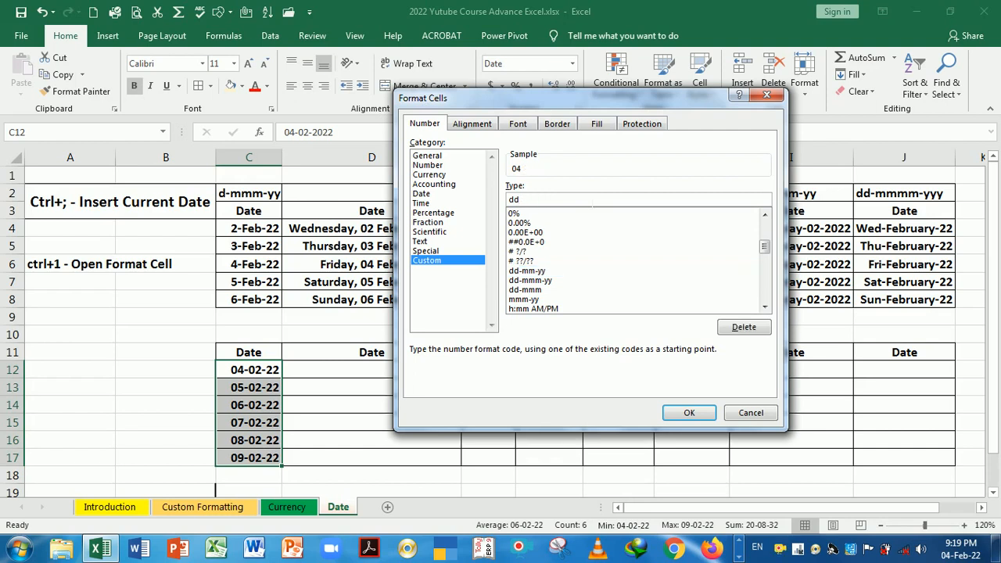
{"action": "key", "text": "BackSpace"}
{"action": "type", "text": "-mmm-yy"}
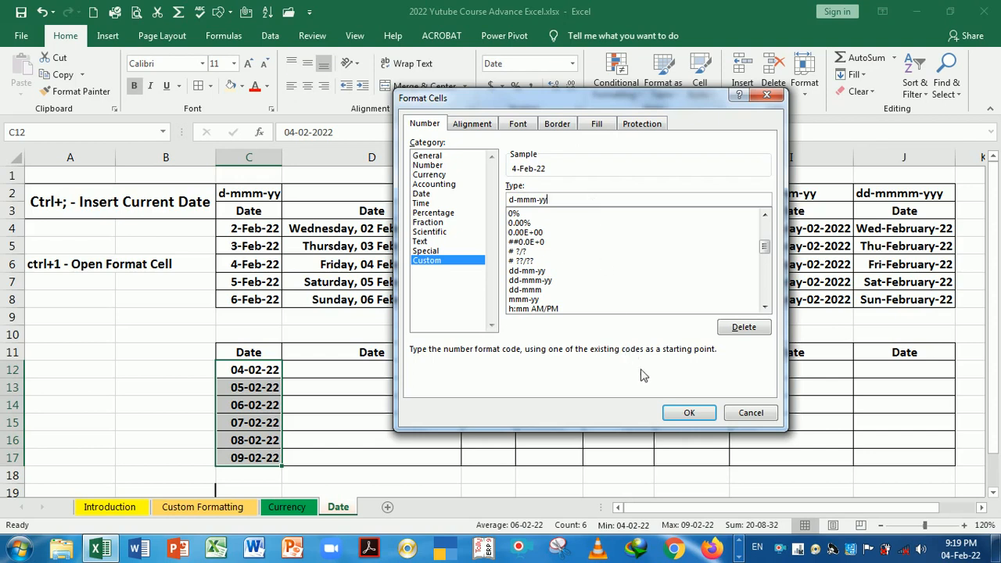
{"action": "left_click", "coordinate": [689, 412]}
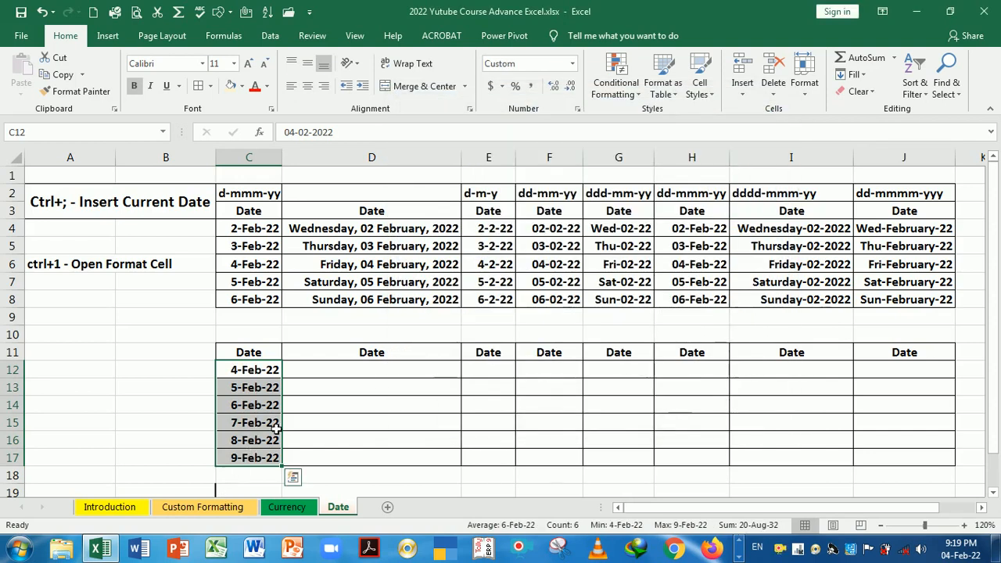
Check the reformatted dates in C12:C17 against the sample dates in C4:C8 and the format code in C2
{"action": "left_click", "coordinate": [262, 388]}
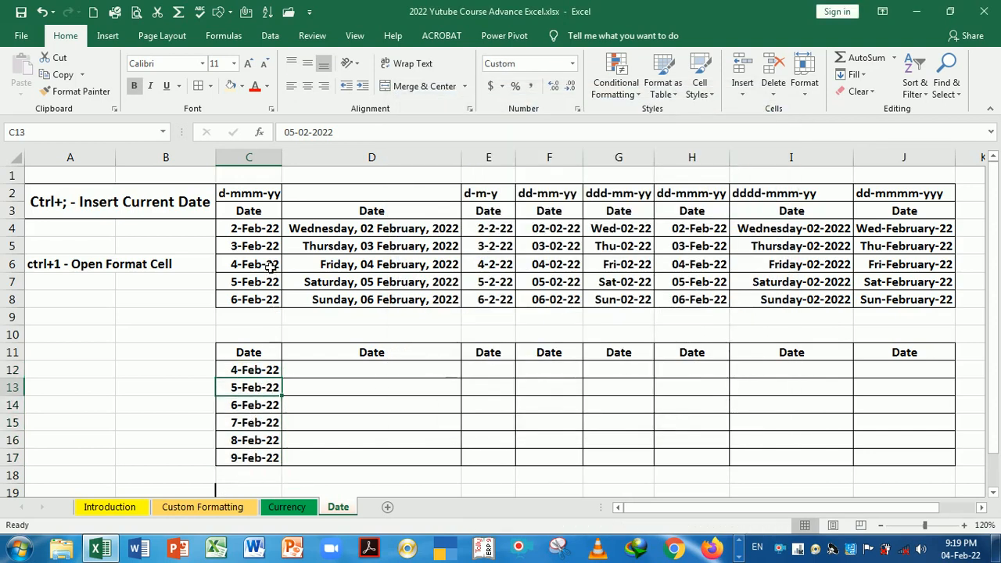
{"action": "left_click", "coordinate": [260, 233]}
{"action": "left_click_drag", "start_coordinate": [261, 238], "coordinate": [266, 300]}
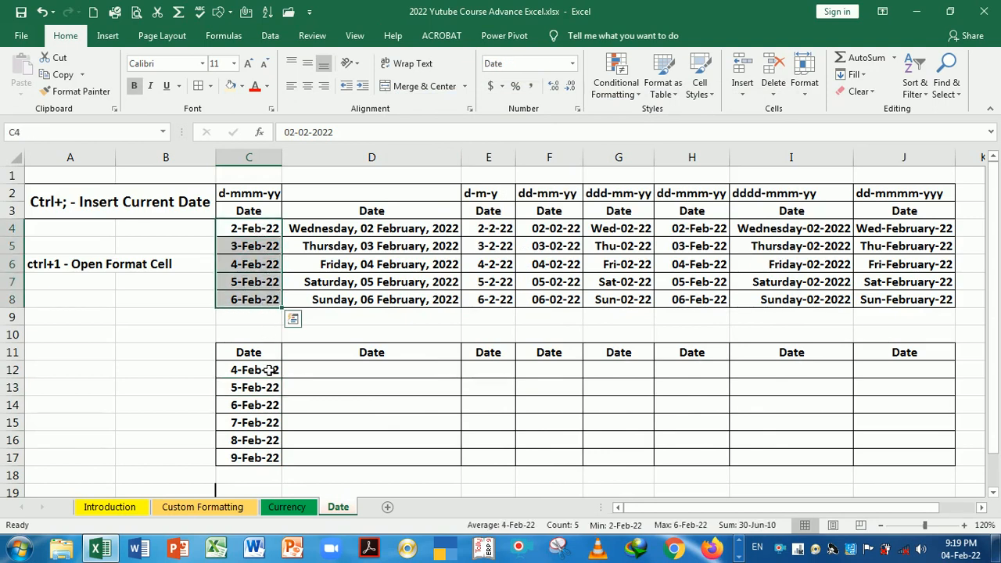
{"action": "left_click", "coordinate": [269, 371]}
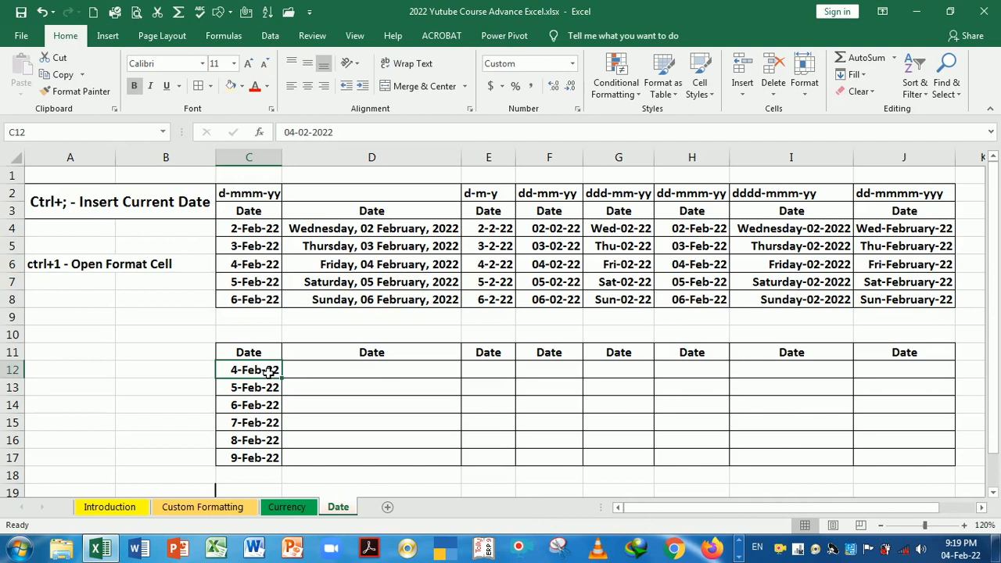
{"action": "left_click_drag", "start_coordinate": [269, 372], "coordinate": [271, 456]}
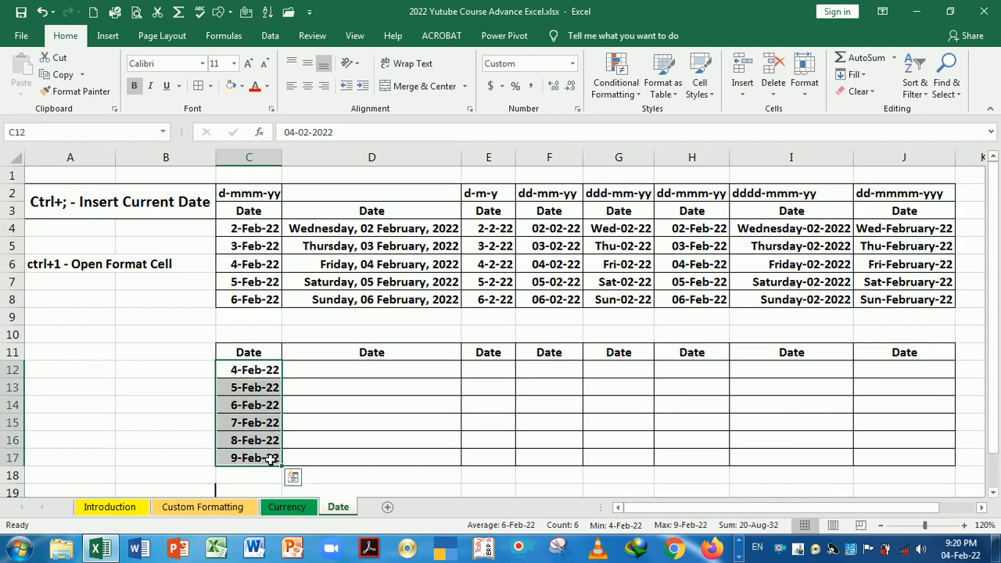
{"action": "left_click", "coordinate": [271, 378]}
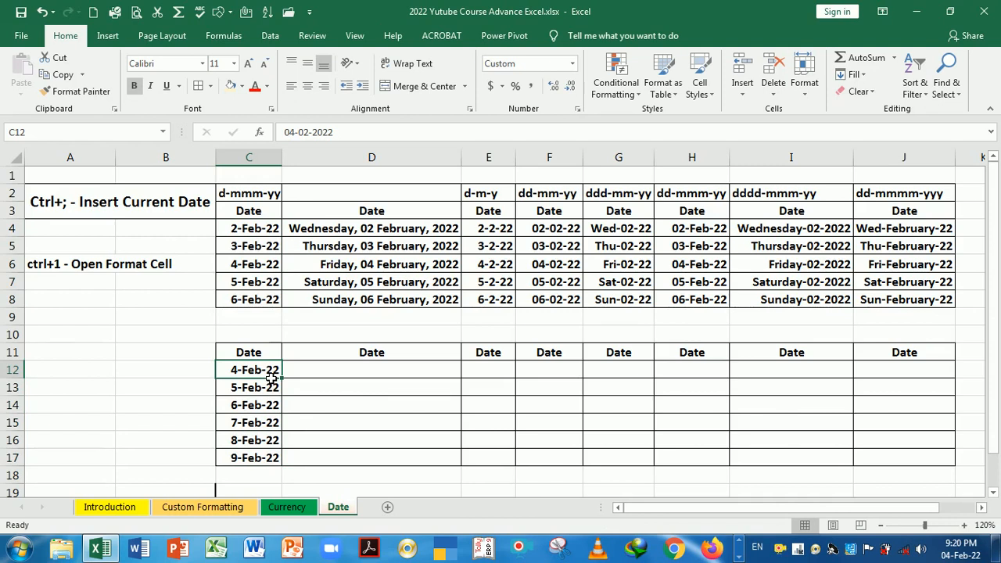
{"action": "left_click", "coordinate": [254, 198]}
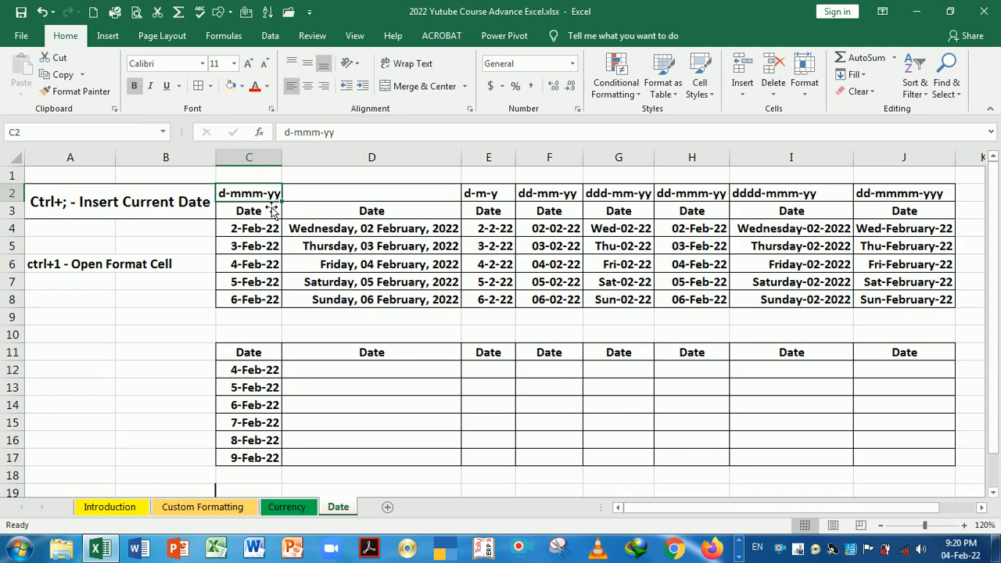
Enter the current date, 04-02-2022, in D12 and fill consecutive dates down to D17
{"action": "left_click", "coordinate": [349, 218]}
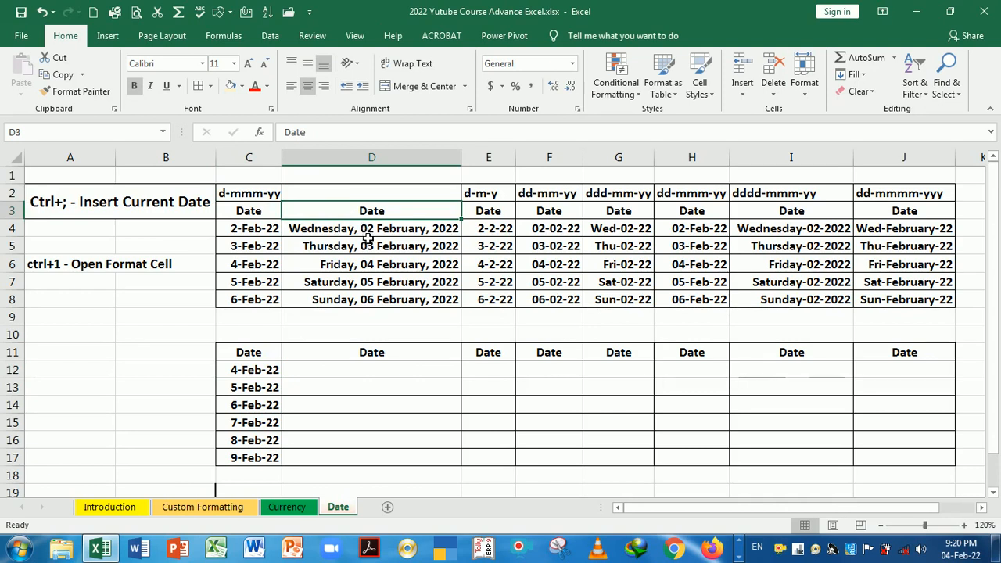
{"action": "left_click", "coordinate": [364, 228]}
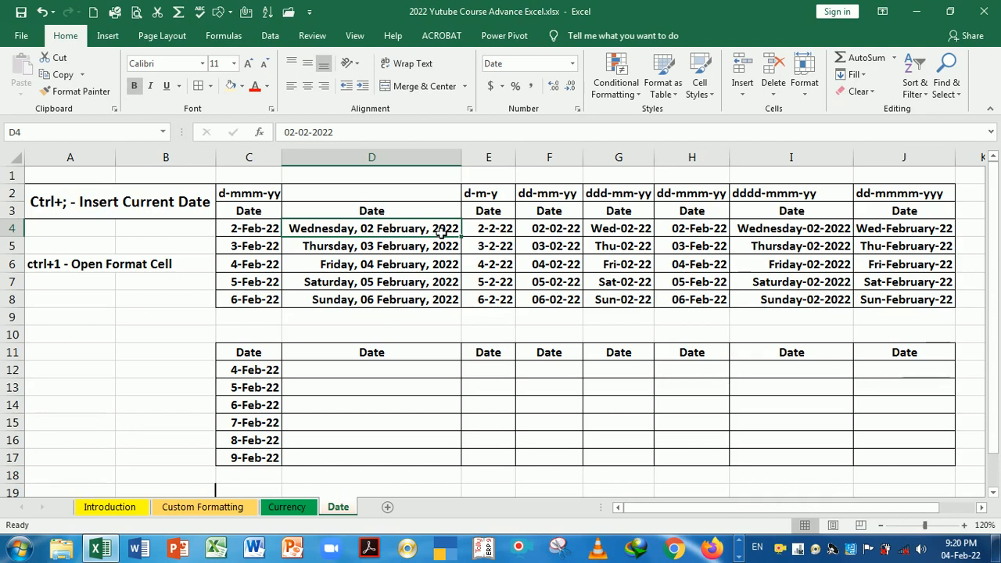
{"action": "left_click", "coordinate": [366, 377]}
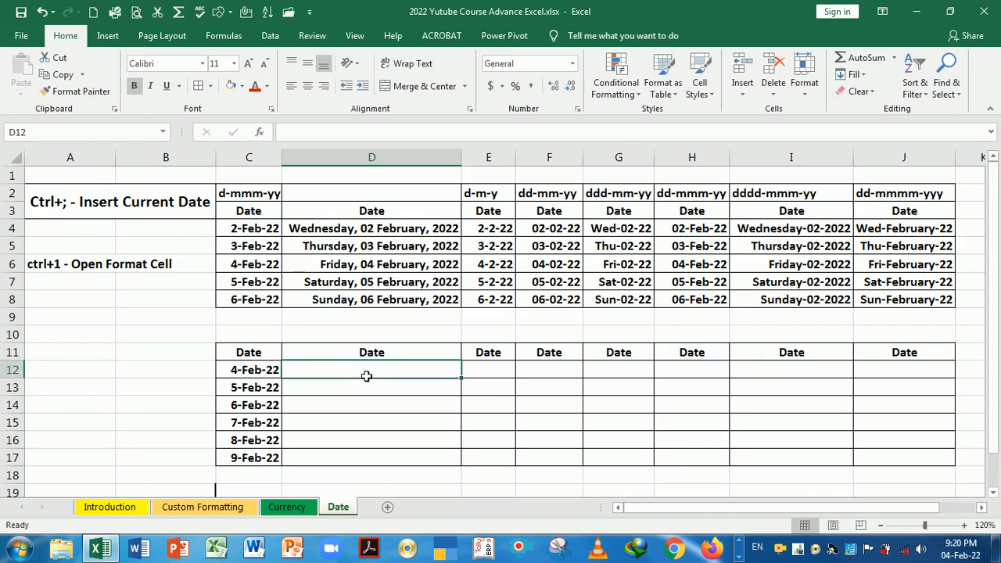
{"action": "type", "text": "04-02-2022"}
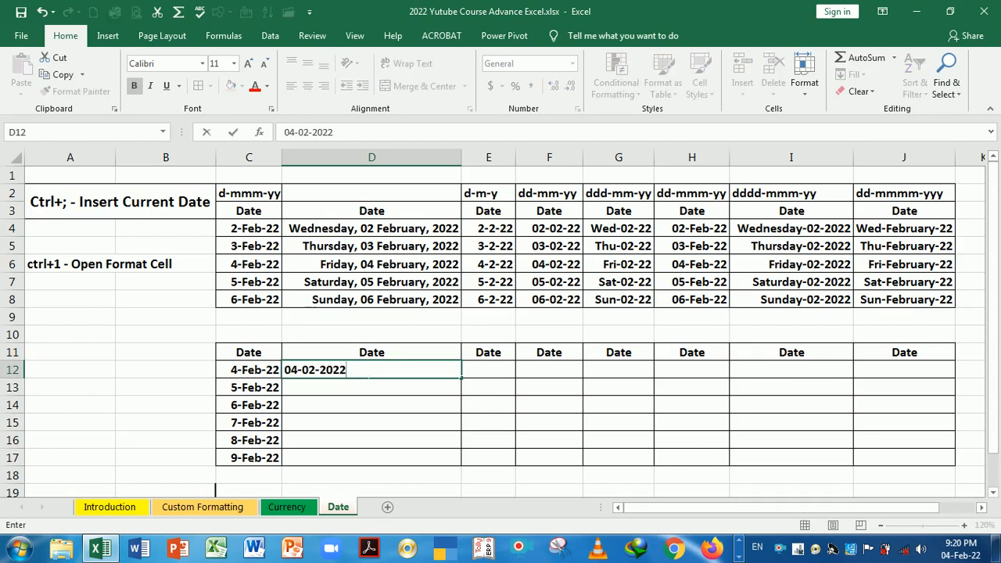
{"action": "key", "text": "Return"}
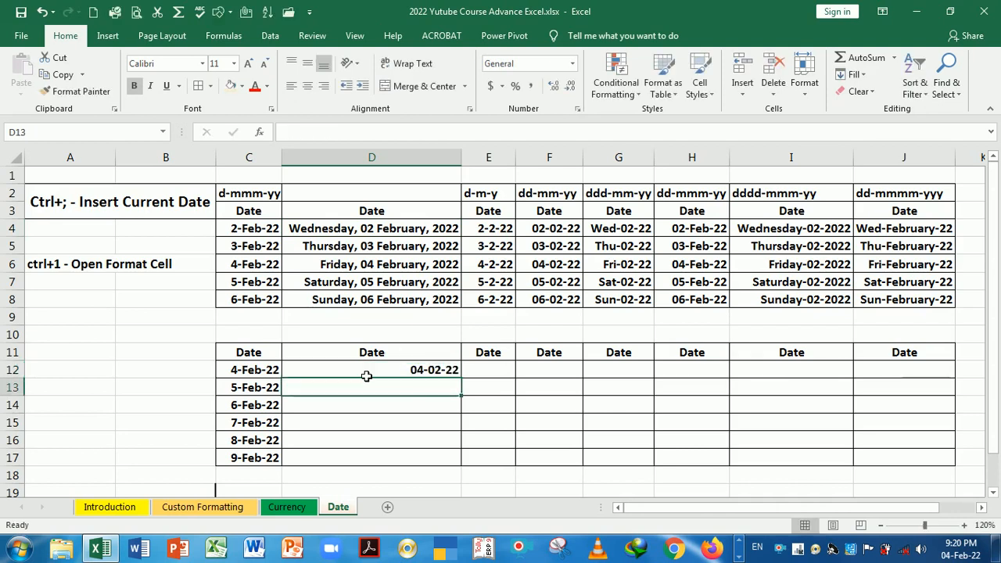
{"action": "left_click", "coordinate": [420, 374]}
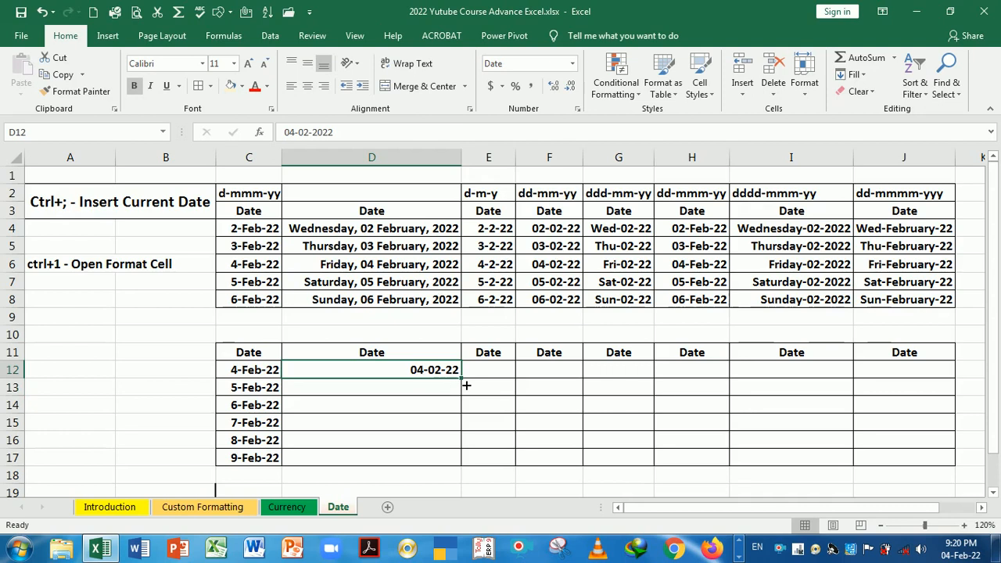
{"action": "left_click_drag", "start_coordinate": [466, 384], "coordinate": [468, 468]}
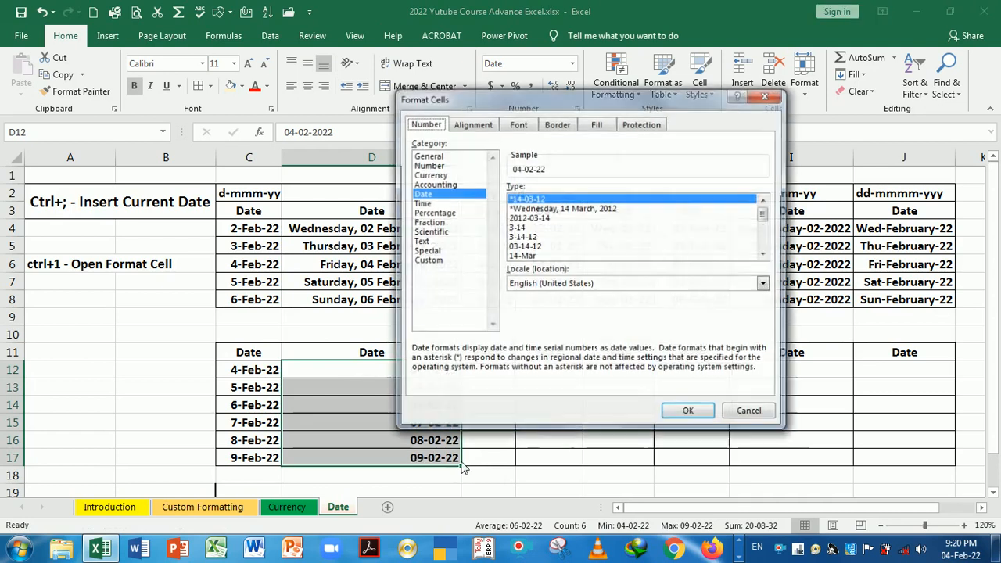
Format the dates in D12:D17 with the long date type *Wednesday, 14 March, 2012
{"action": "key", "text": "ctrl+1"}
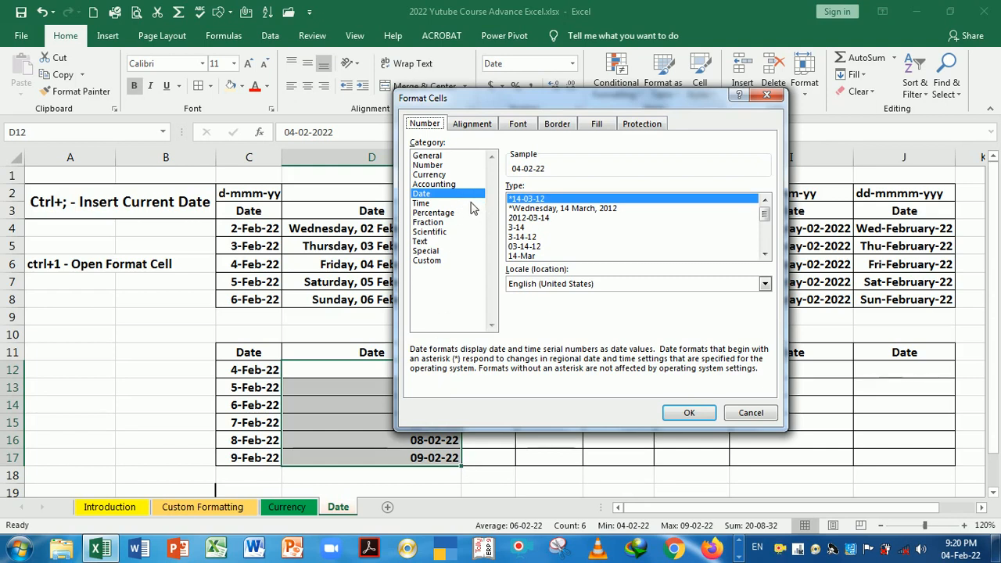
{"action": "left_click", "coordinate": [526, 209]}
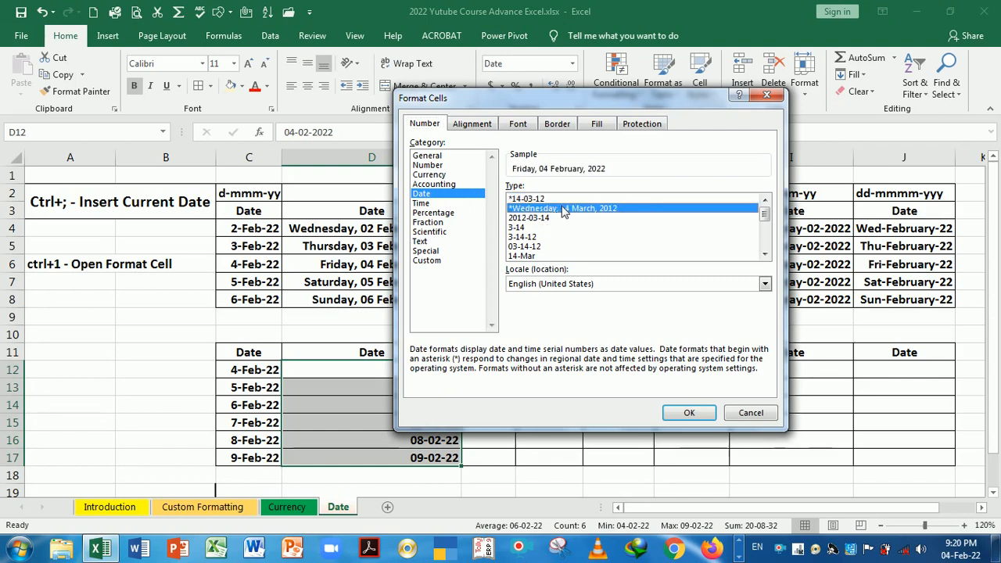
{"action": "left_click", "coordinate": [681, 419]}
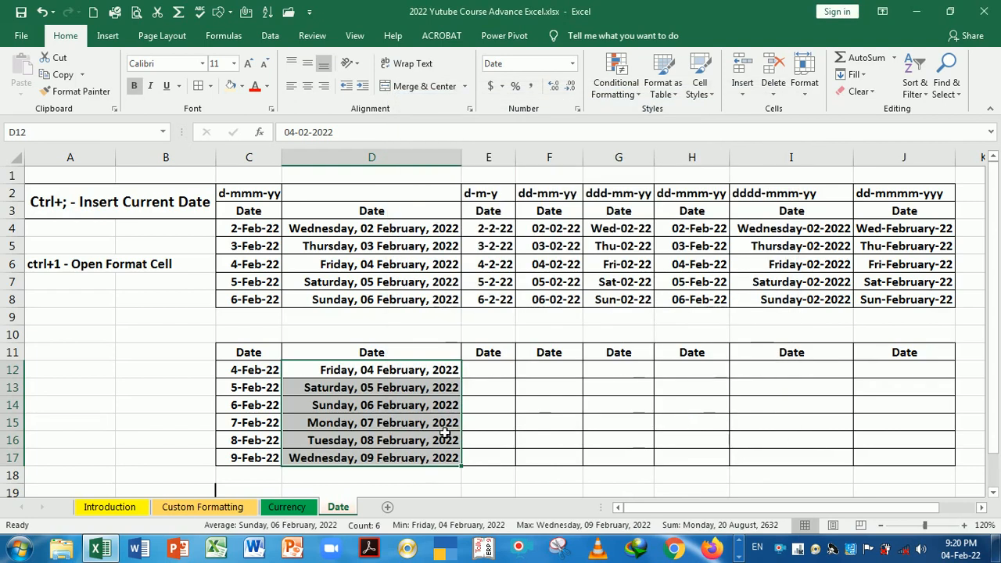
Review the weekday, day, month and year shown in the reformatted dates in D12:D17
{"action": "left_click", "coordinate": [402, 423]}
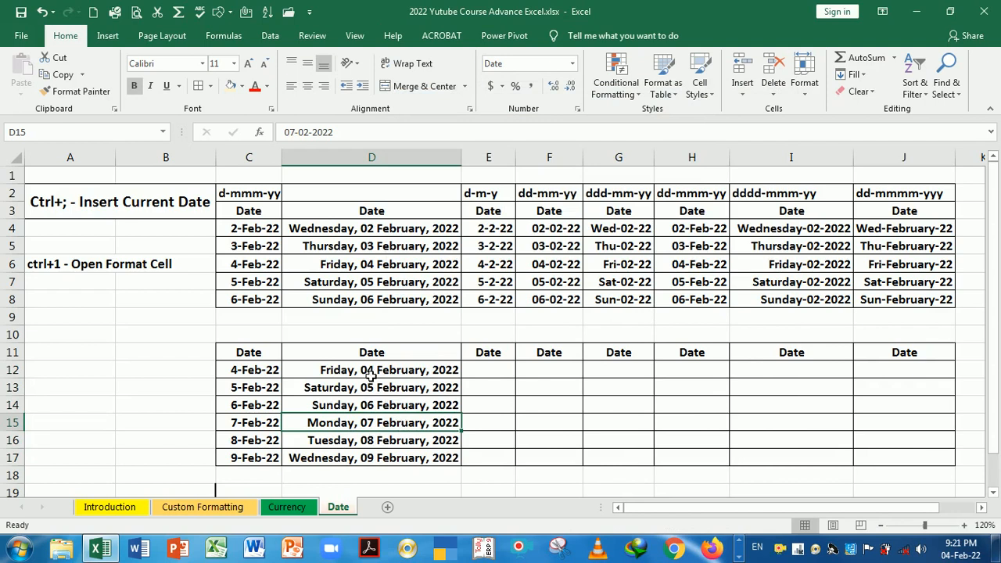
{"action": "left_click_drag", "start_coordinate": [371, 378], "coordinate": [386, 461]}
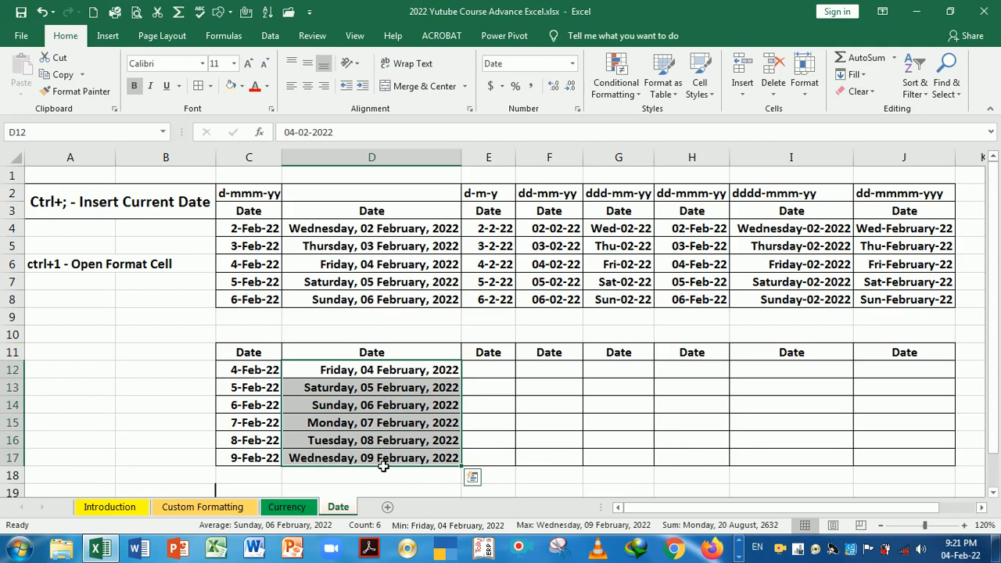
{"action": "left_click", "coordinate": [349, 373]}
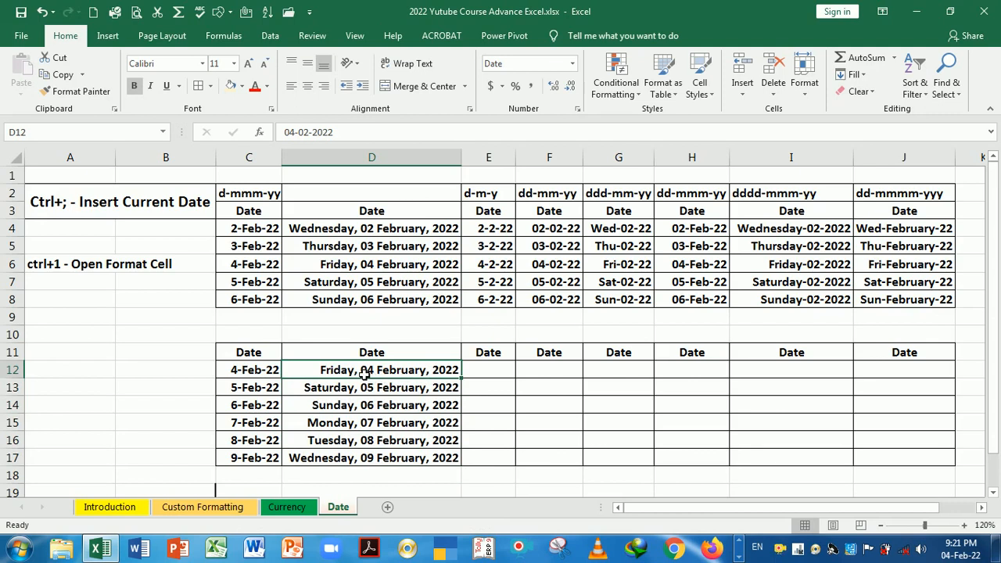
{"action": "left_click_drag", "start_coordinate": [365, 375], "coordinate": [372, 459]}
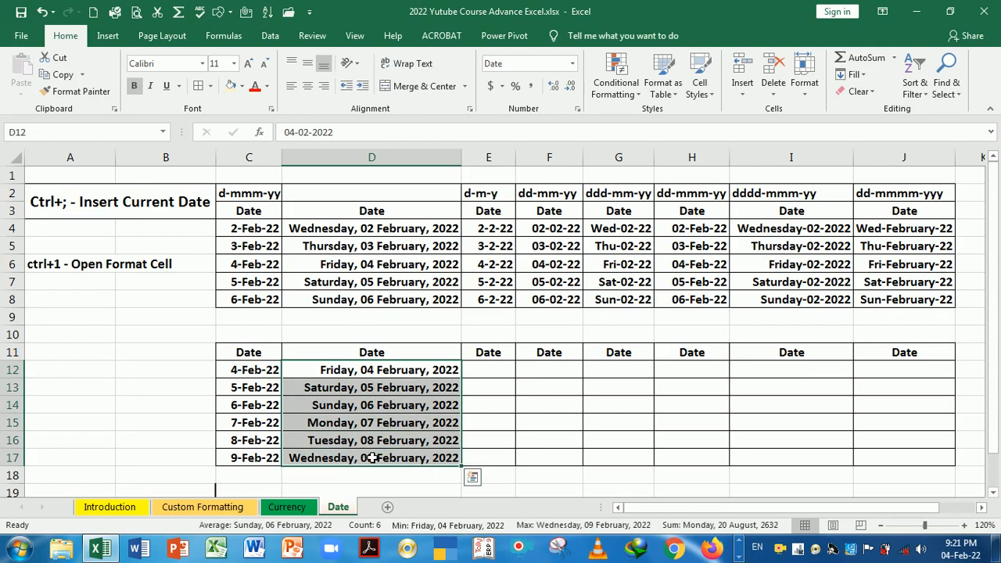
{"action": "left_click", "coordinate": [371, 386]}
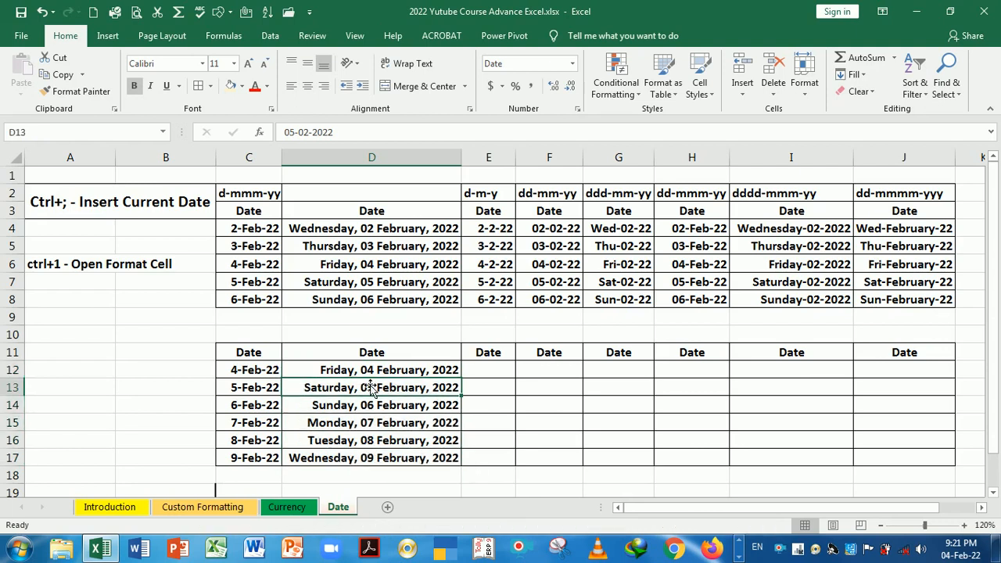
Insert the current date, 04-02-2022, in E12 and fill consecutive dates down to E17
{"action": "left_click", "coordinate": [505, 373]}
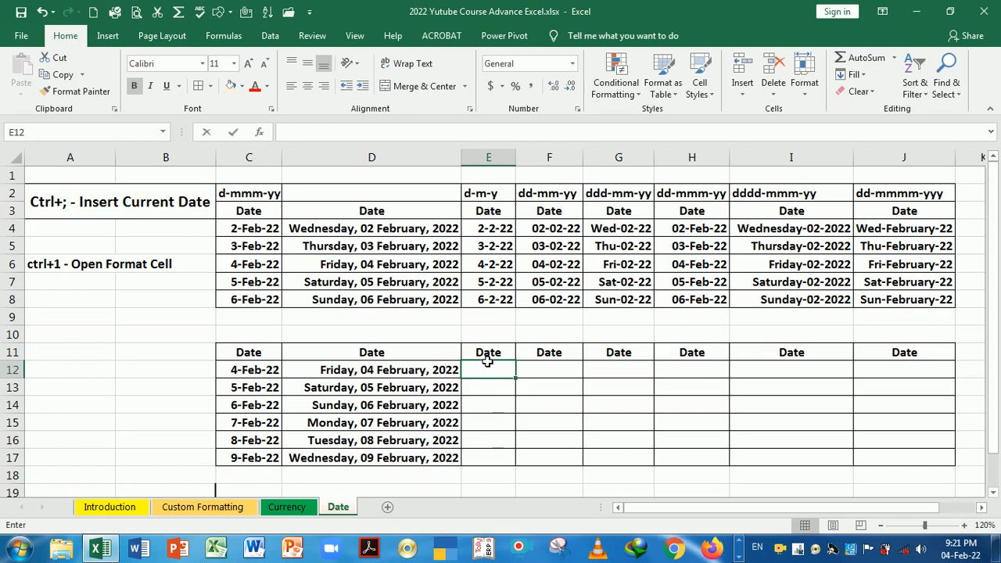
{"action": "key", "text": "ctrl+semicolon"}
{"action": "key", "text": "Return"}
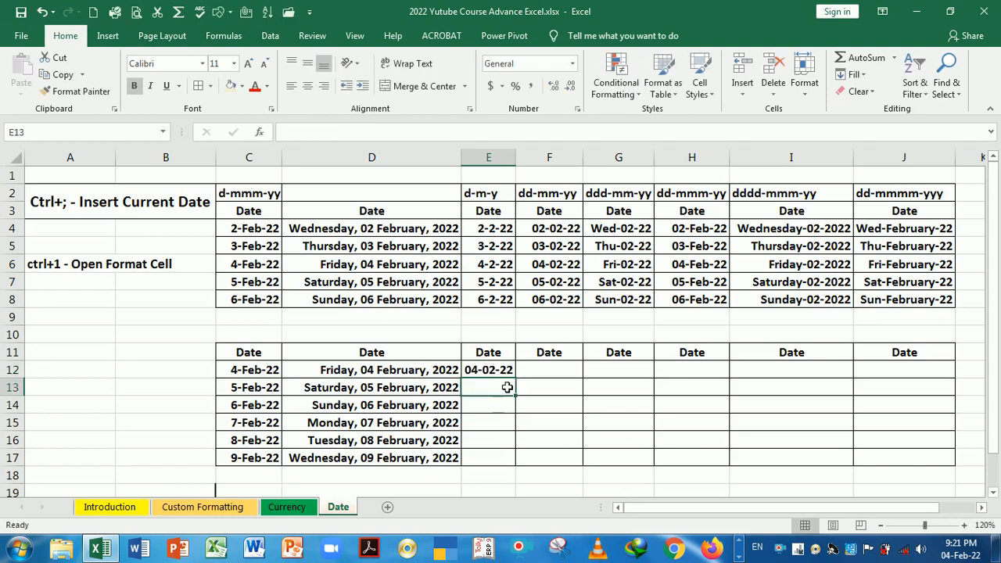
{"action": "left_click", "coordinate": [514, 371]}
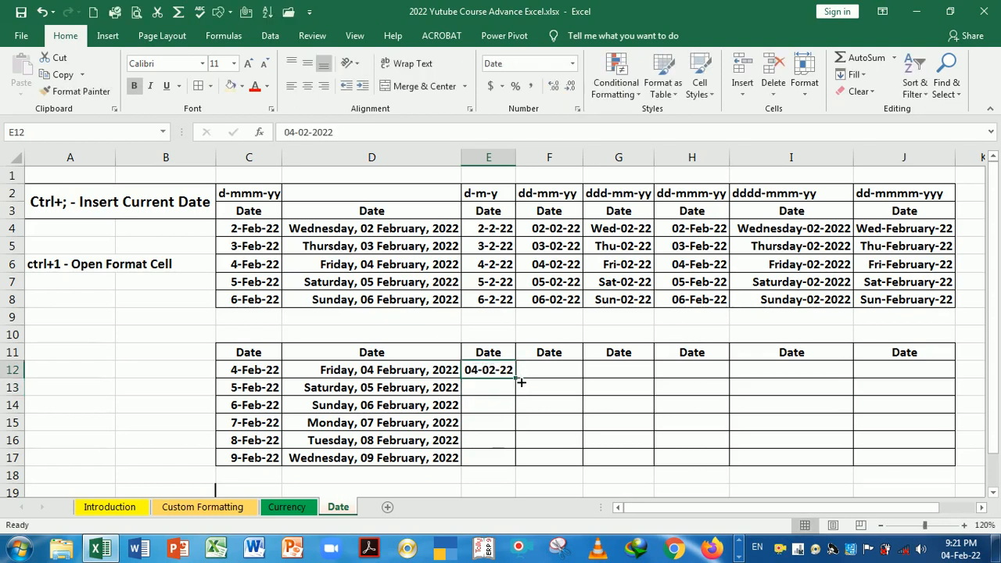
{"action": "left_click_drag", "start_coordinate": [520, 382], "coordinate": [518, 470]}
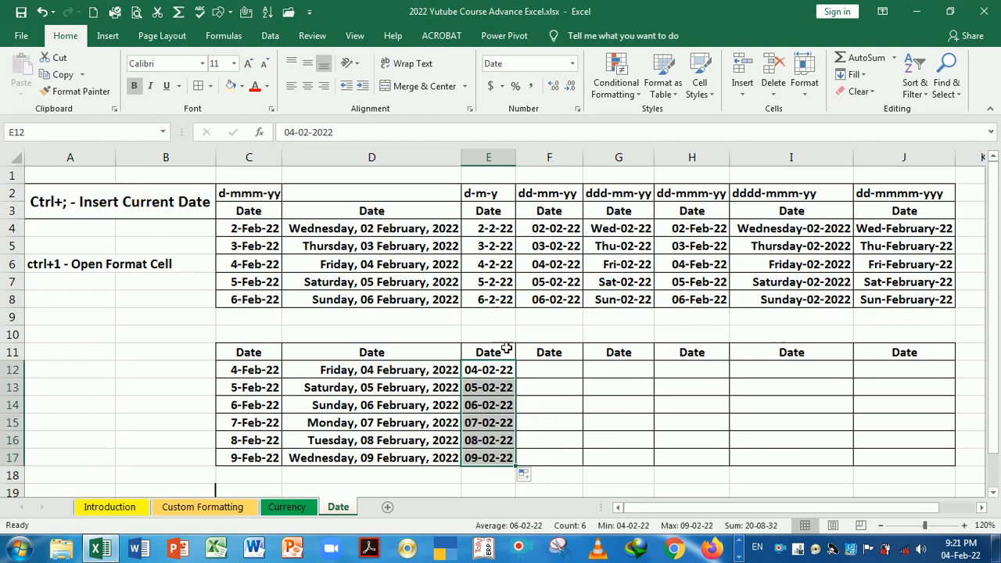
Apply the custom number format d-m-y to the dates in E12:E17, matching the sample column above
{"action": "left_click", "coordinate": [496, 229]}
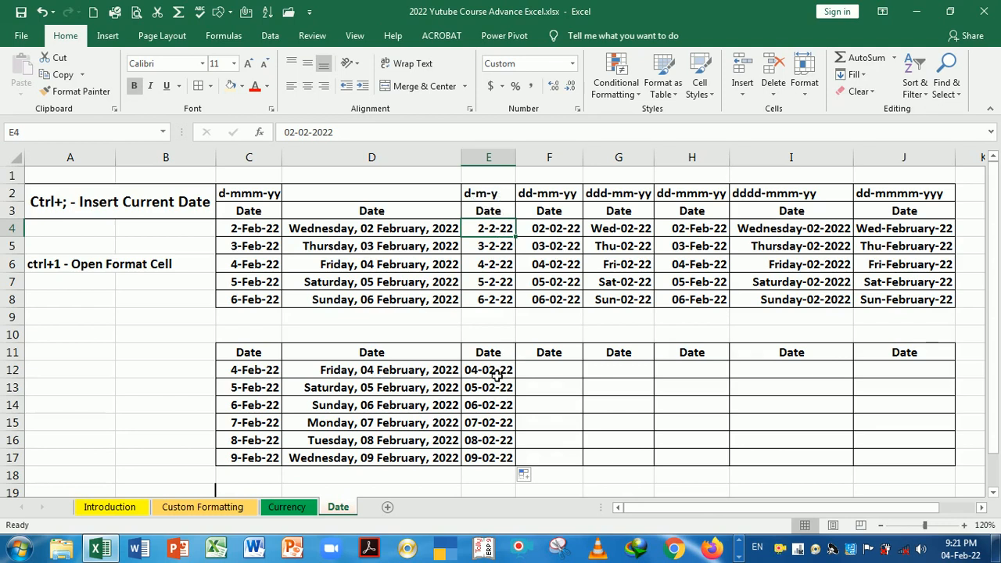
{"action": "left_click_drag", "start_coordinate": [498, 373], "coordinate": [496, 457]}
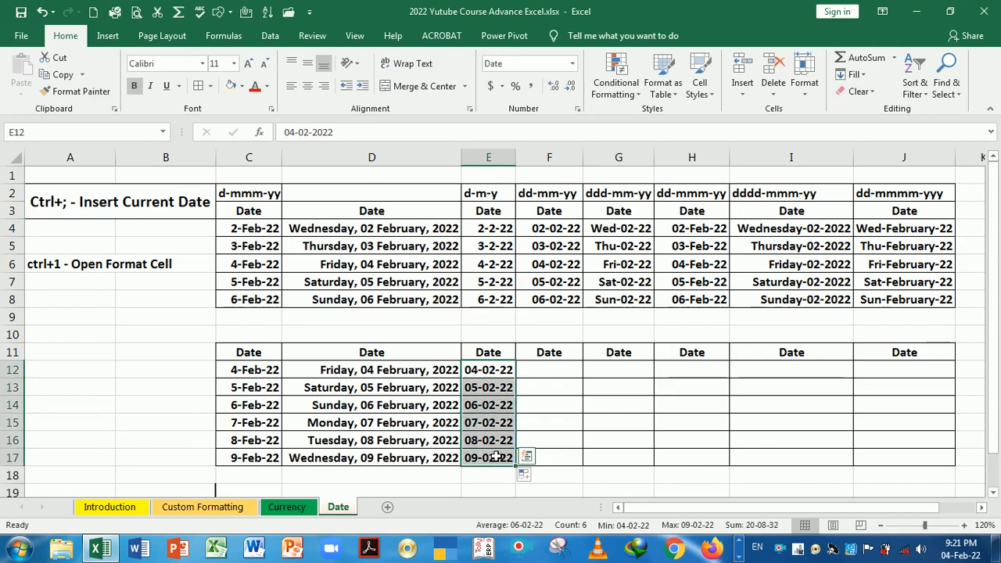
{"action": "key", "text": "ctrl+1"}
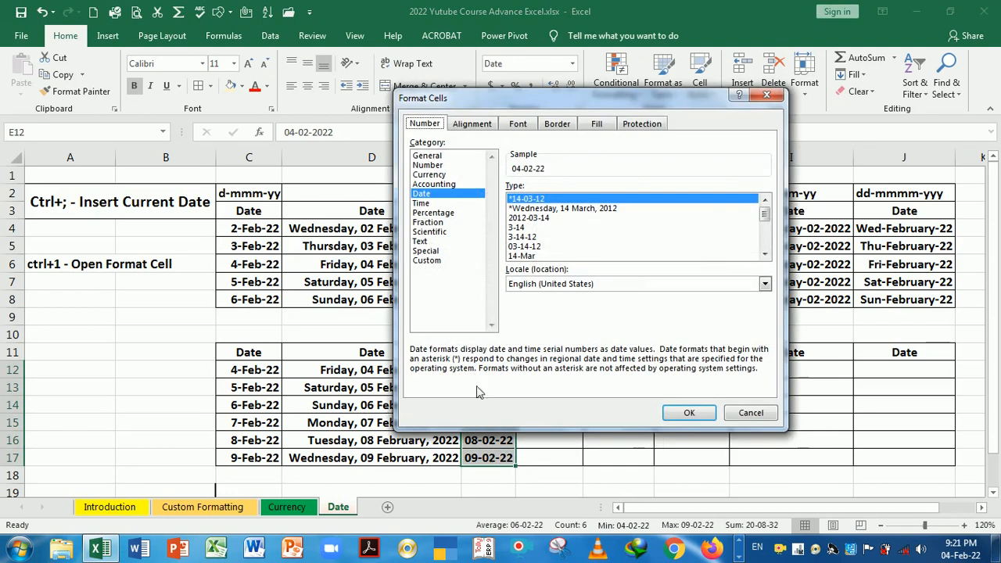
{"action": "left_click", "coordinate": [429, 263]}
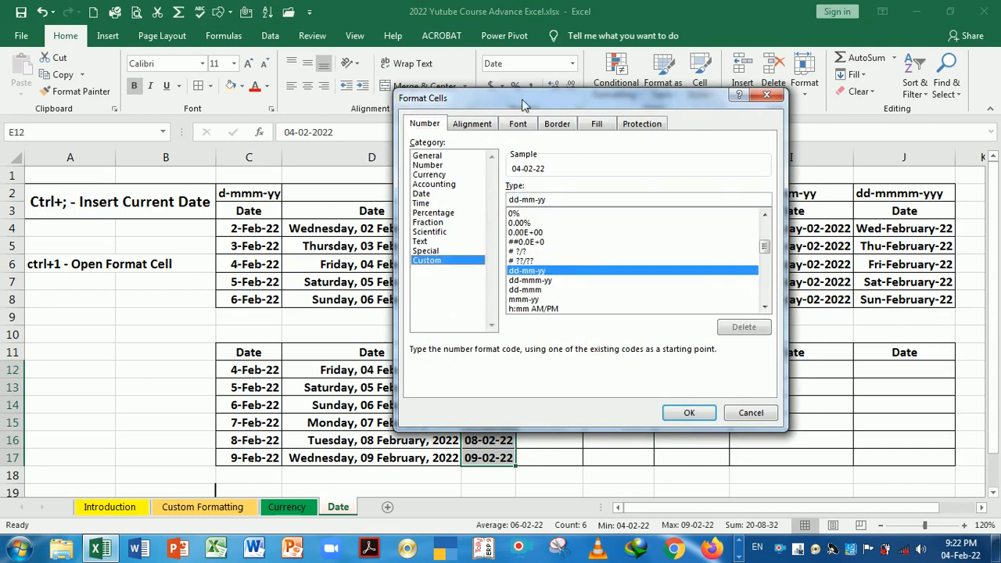
{"action": "left_click_drag", "start_coordinate": [522, 104], "coordinate": [507, 253]}
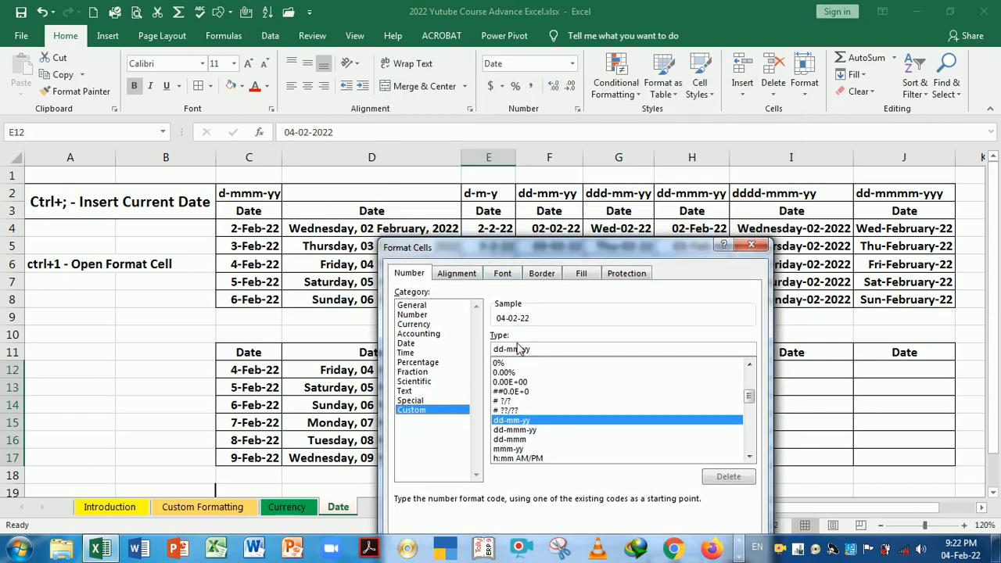
{"action": "key", "text": "BackSpace"}
{"action": "key", "text": "BackSpace"}
{"action": "key", "text": "BackSpace"}
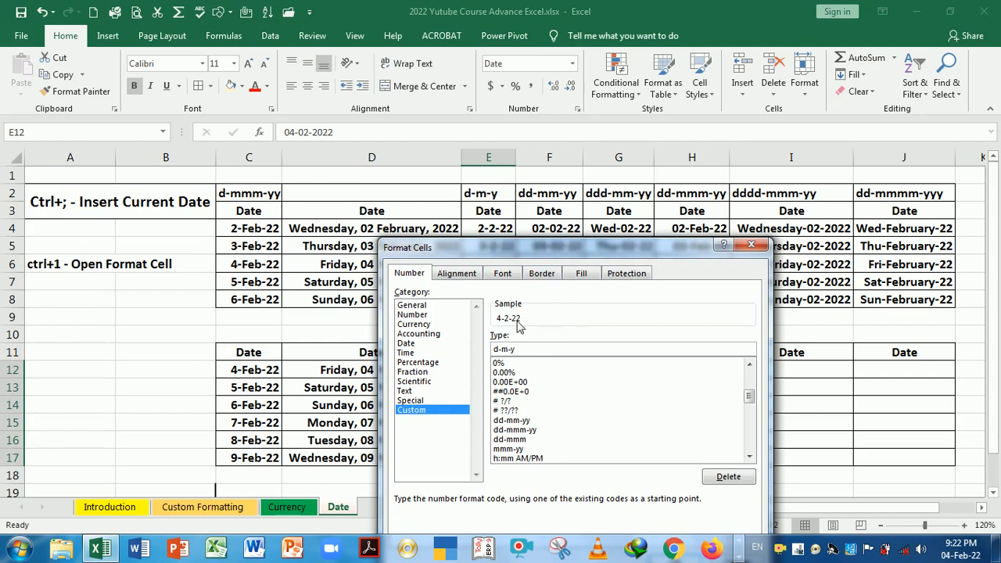
{"action": "left_click_drag", "start_coordinate": [545, 243], "coordinate": [693, 81]}
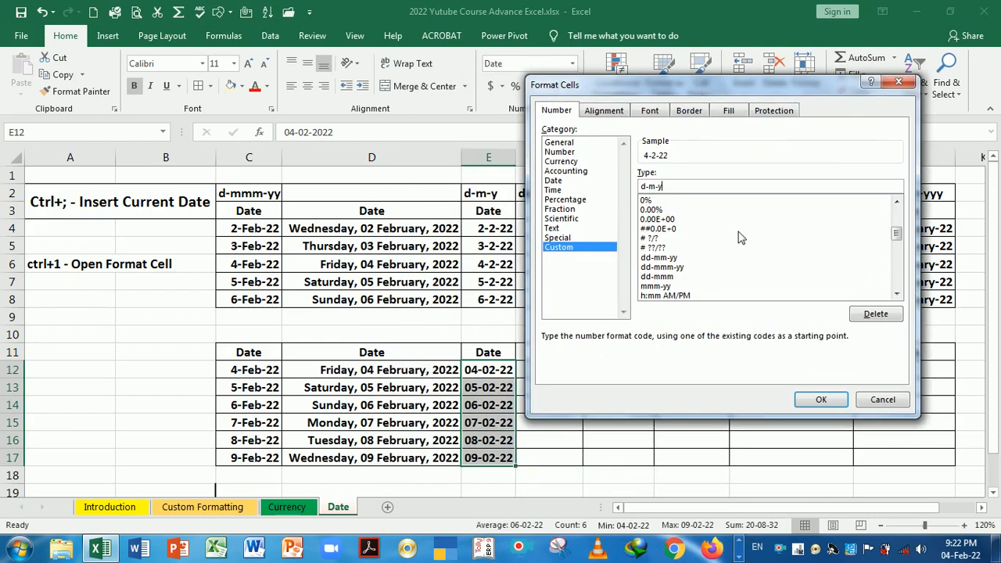
{"action": "left_click", "coordinate": [816, 402]}
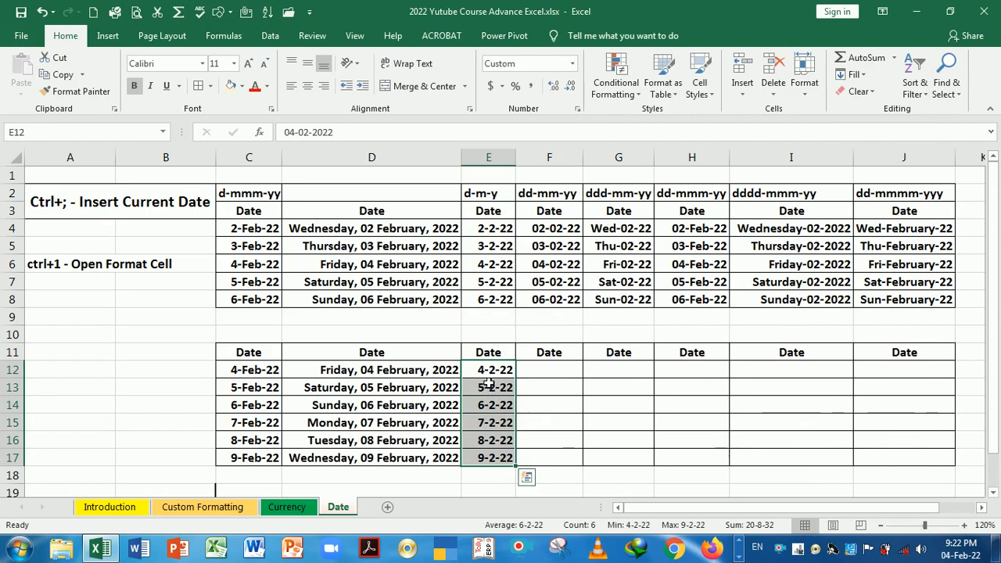
Compare the dates in E12:E17 with the samples above them, and examine the dd-mm-yy sample dates in F4:F8
{"action": "left_click", "coordinate": [488, 383]}
{"action": "left_click_drag", "start_coordinate": [486, 370], "coordinate": [498, 460]}
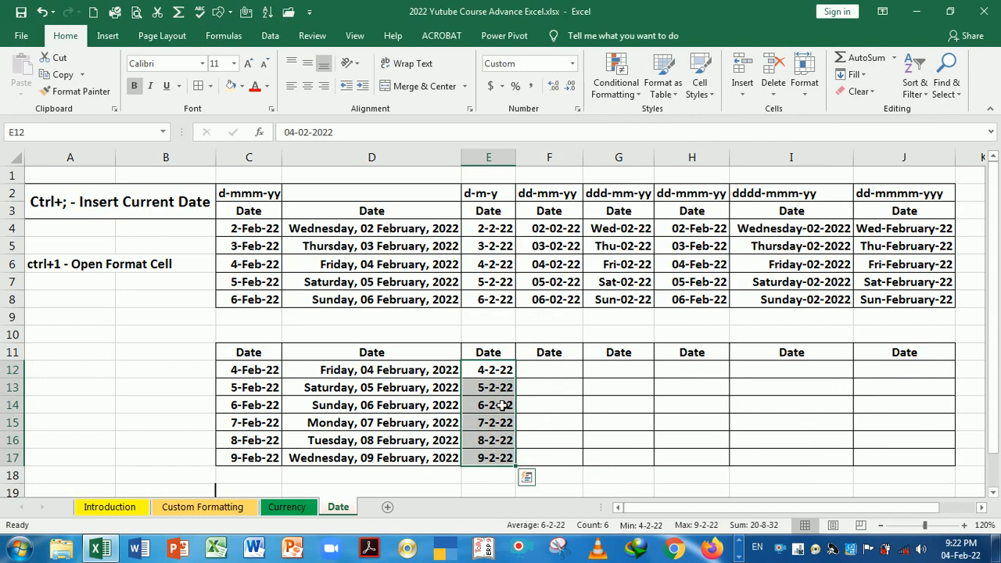
{"action": "left_click", "coordinate": [501, 245]}
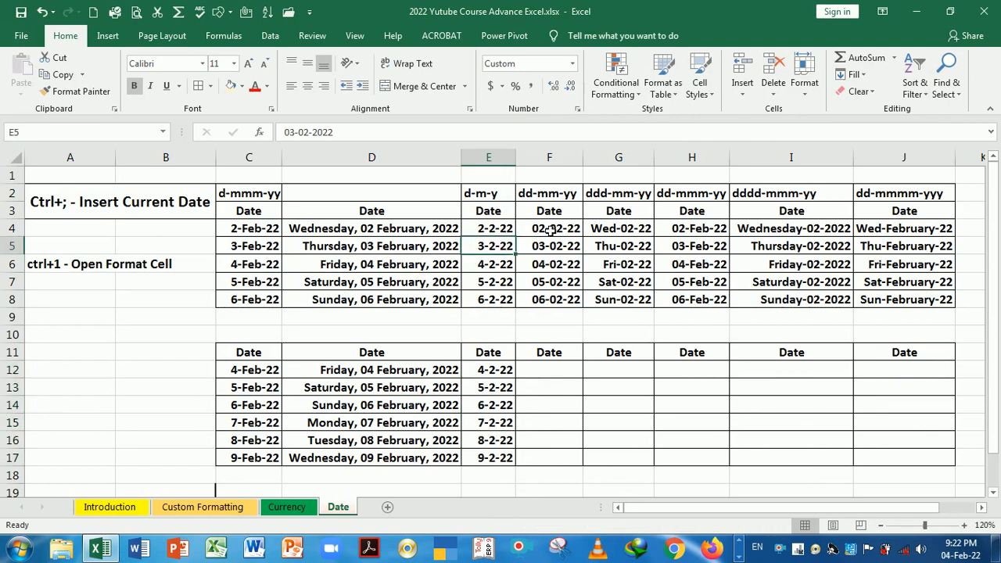
{"action": "left_click_drag", "start_coordinate": [551, 229], "coordinate": [563, 298]}
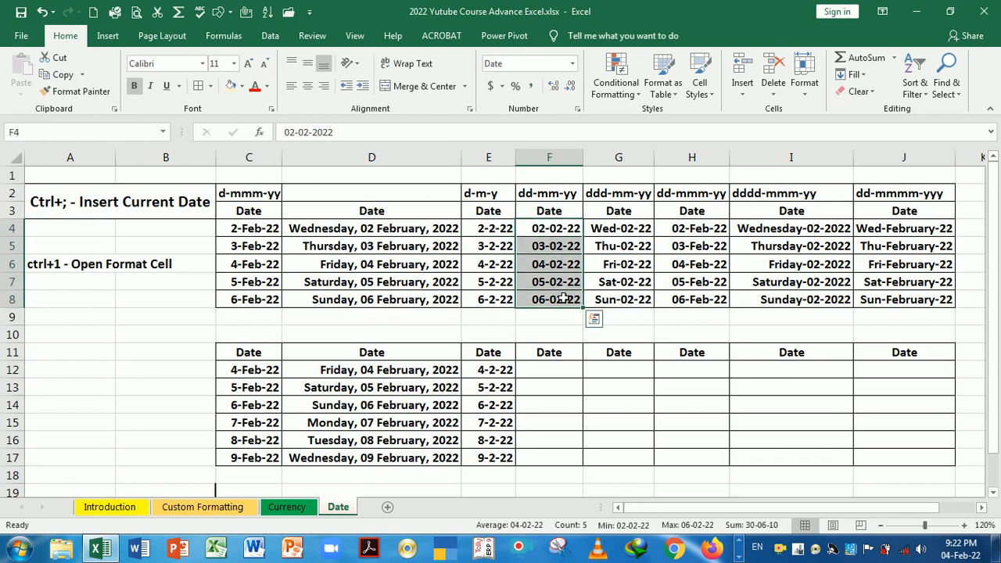
{"action": "left_click", "coordinate": [555, 237]}
{"action": "left_click_drag", "start_coordinate": [556, 236], "coordinate": [556, 230]}
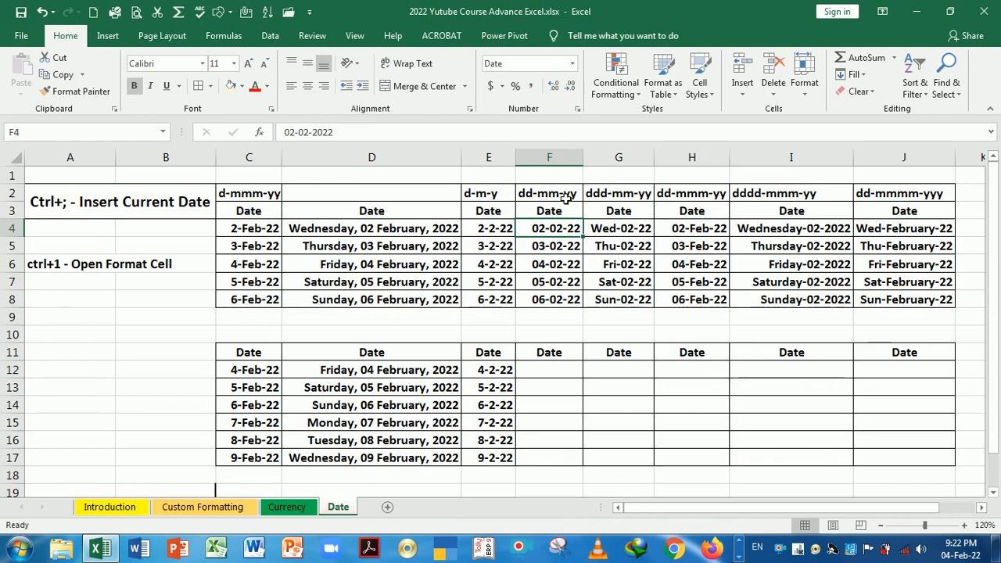
Insert the current date, 04-02-2022, in F12 and fill consecutive dates down to F17
{"action": "left_click", "coordinate": [557, 375]}
{"action": "key", "text": "ctrl+semicolon"}
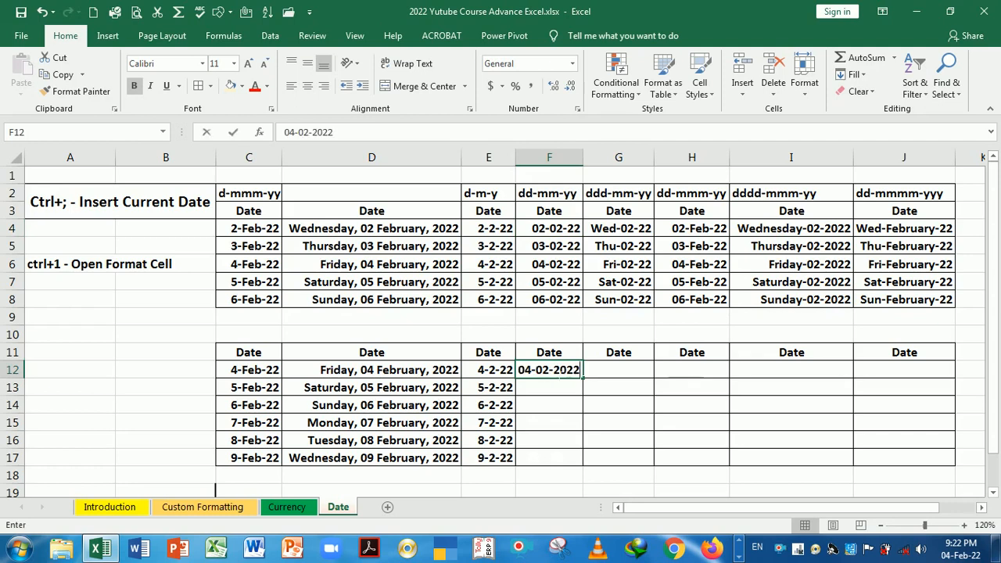
{"action": "key", "text": "Return"}
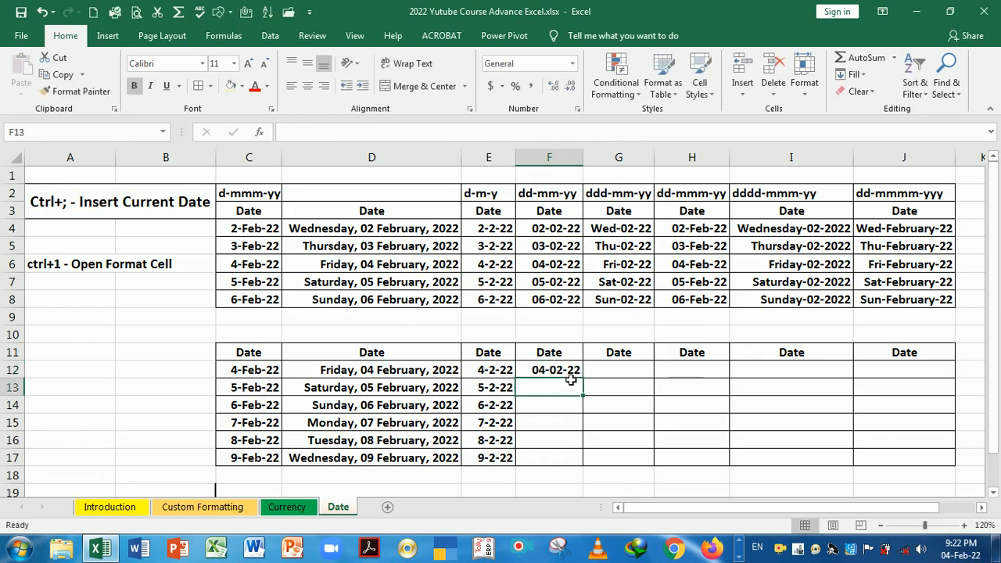
{"action": "left_click", "coordinate": [574, 374]}
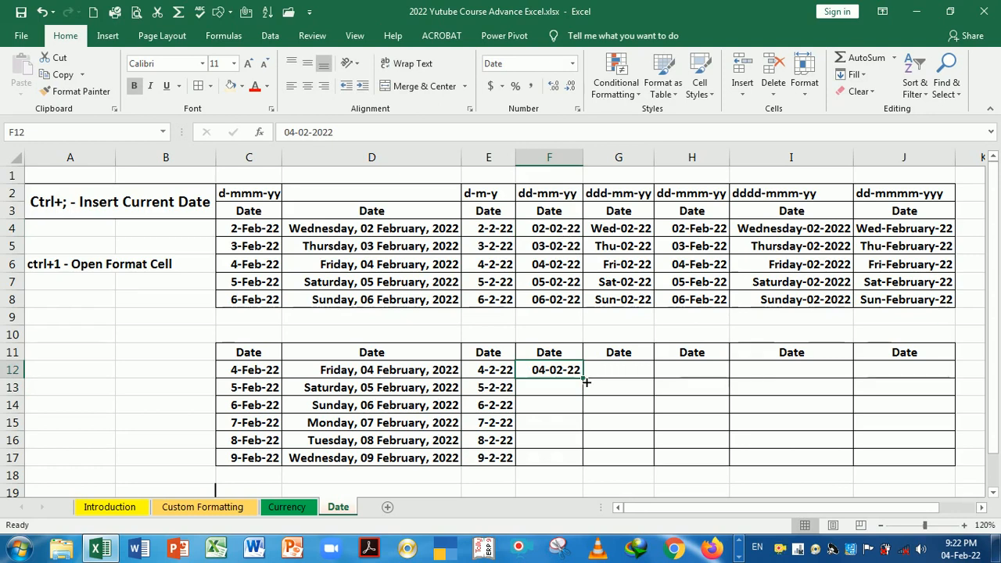
{"action": "left_click_drag", "start_coordinate": [587, 383], "coordinate": [588, 467]}
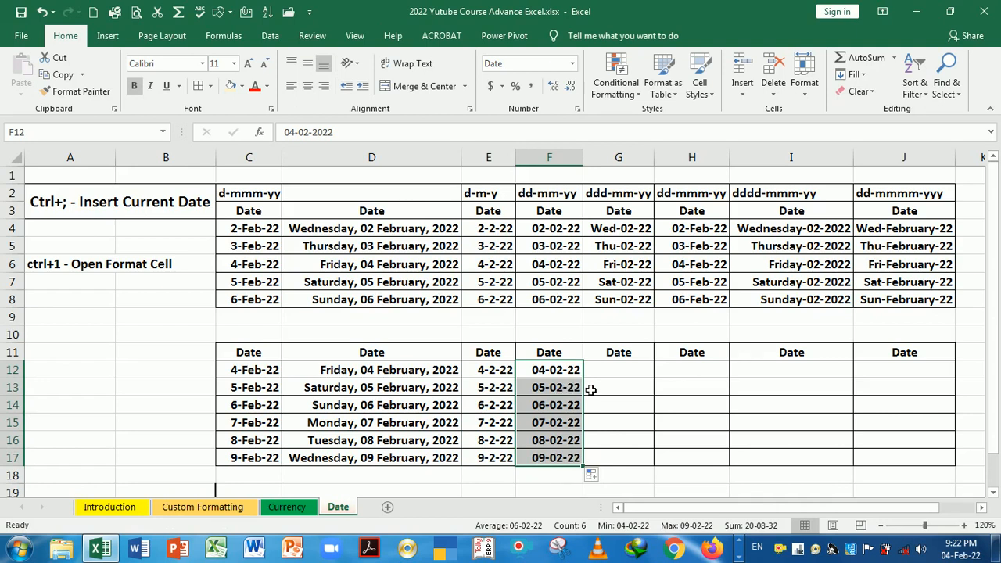
Fill the dates in F12:F17 rightward into G12:G17
{"action": "left_click", "coordinate": [616, 229]}
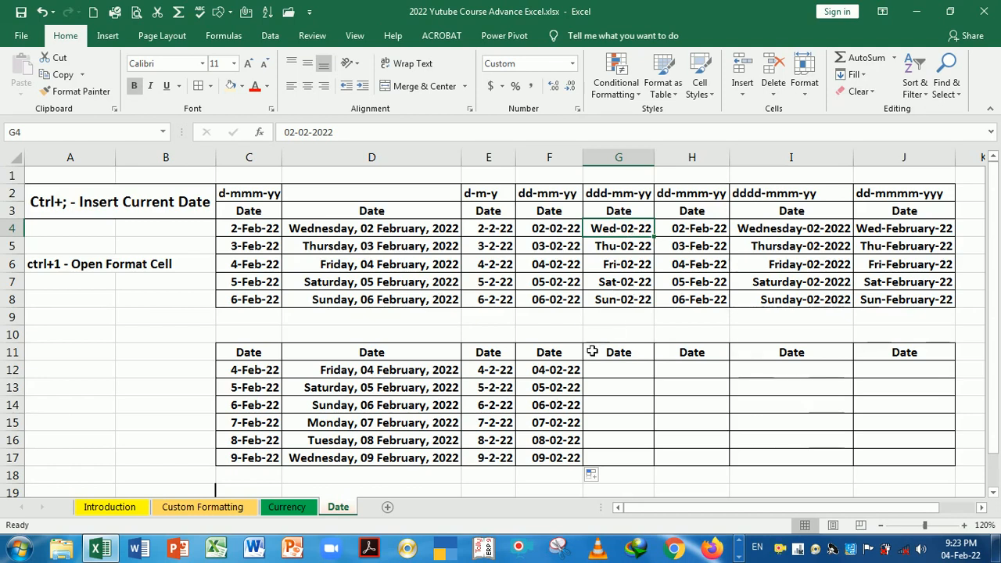
{"action": "left_click", "coordinate": [563, 380]}
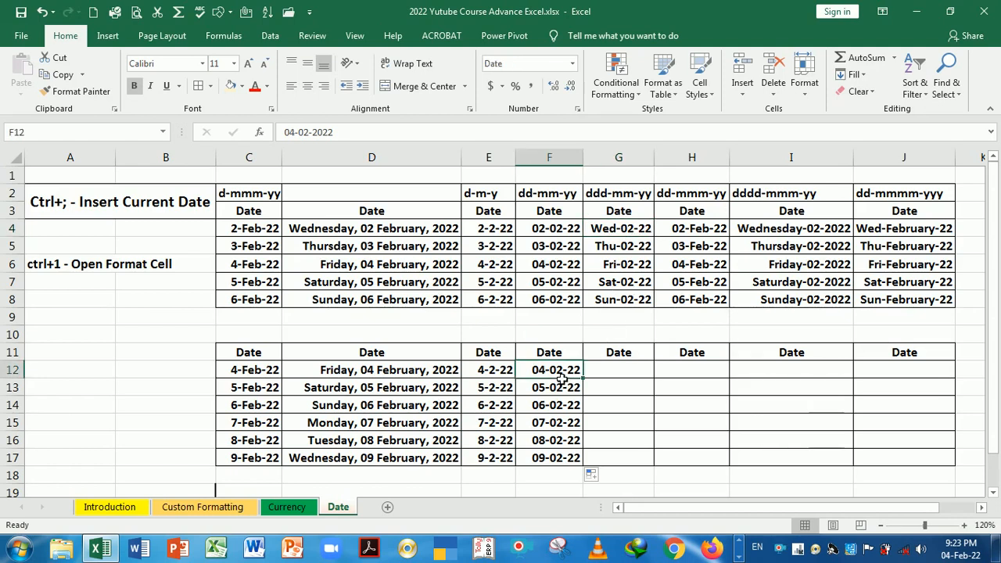
{"action": "left_click_drag", "start_coordinate": [562, 379], "coordinate": [601, 460]}
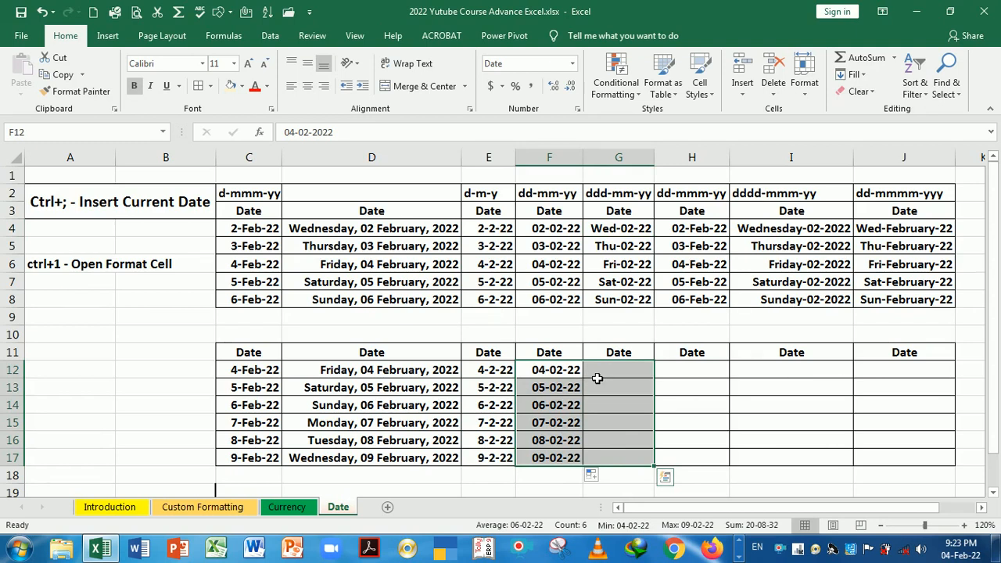
{"action": "key", "text": "ctrl+r"}
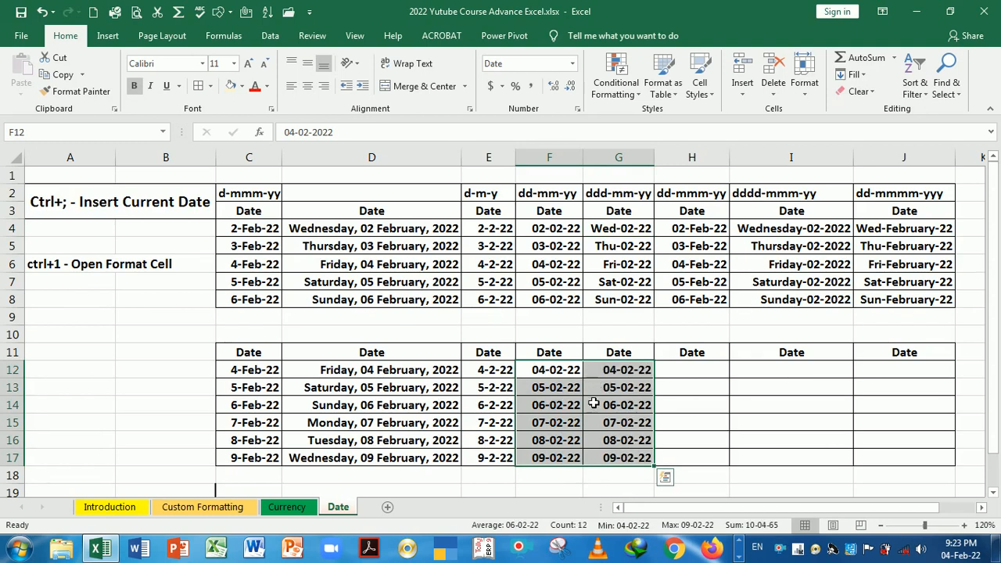
{"action": "left_click", "coordinate": [565, 429]}
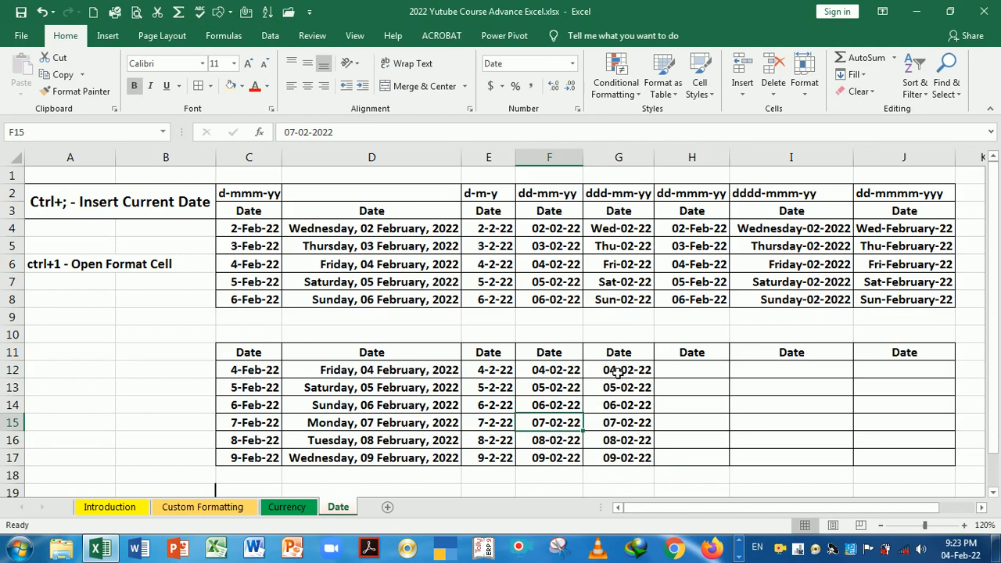
Apply the custom number format ddd-mm-yy to the dates in G12:G17
{"action": "left_click_drag", "start_coordinate": [618, 374], "coordinate": [625, 455]}
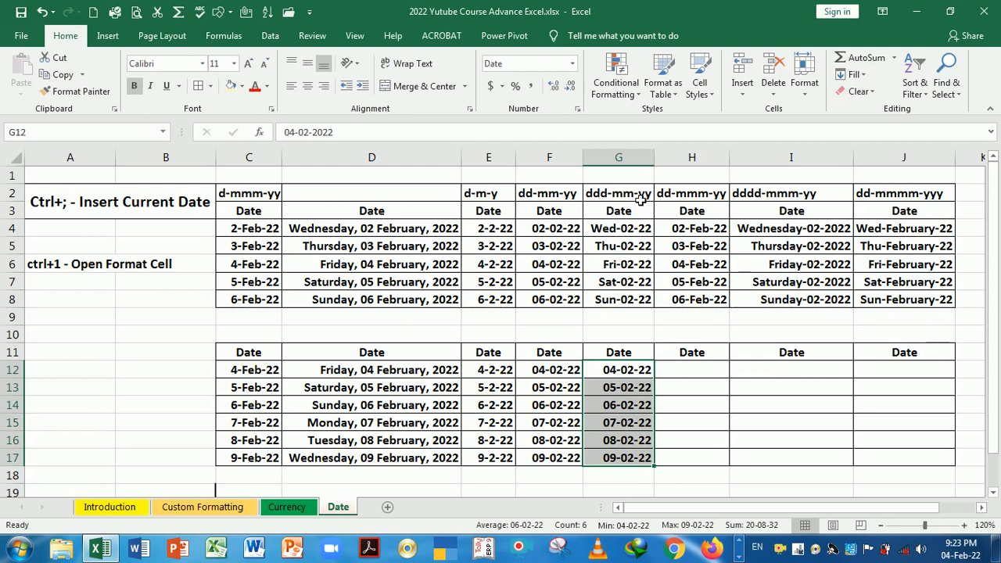
{"action": "key", "text": "ctrl+1"}
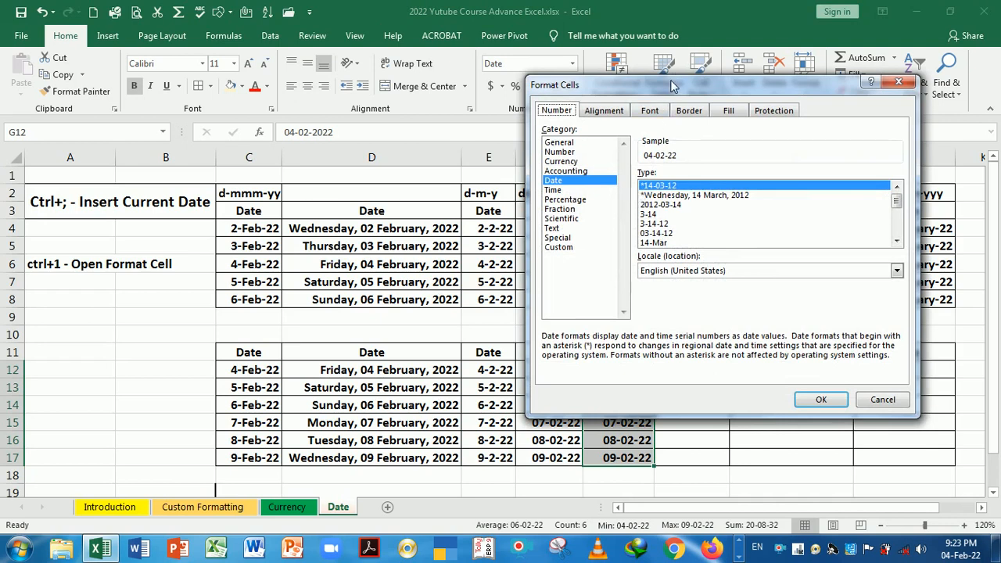
{"action": "left_click_drag", "start_coordinate": [675, 79], "coordinate": [820, 132]}
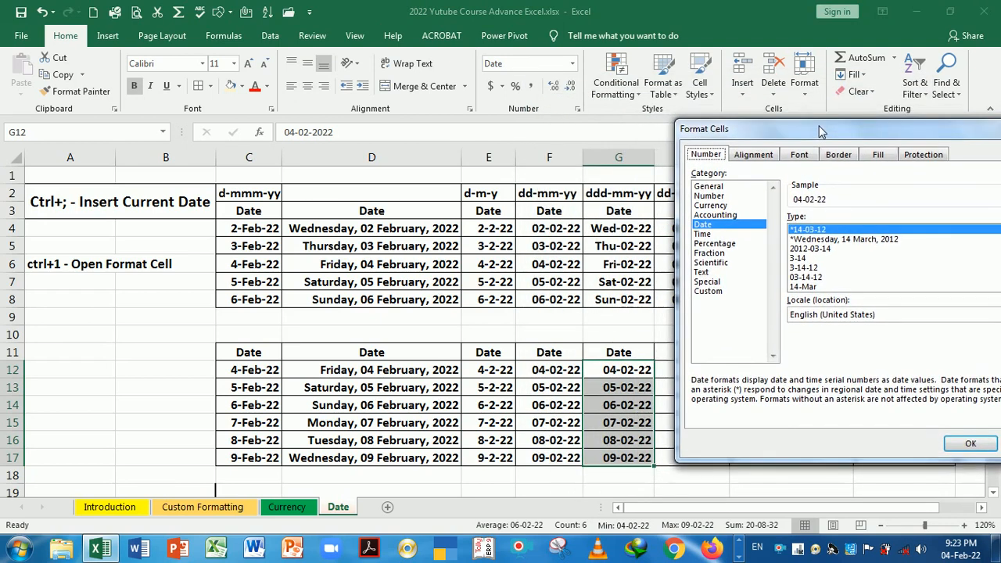
{"action": "left_click", "coordinate": [709, 292]}
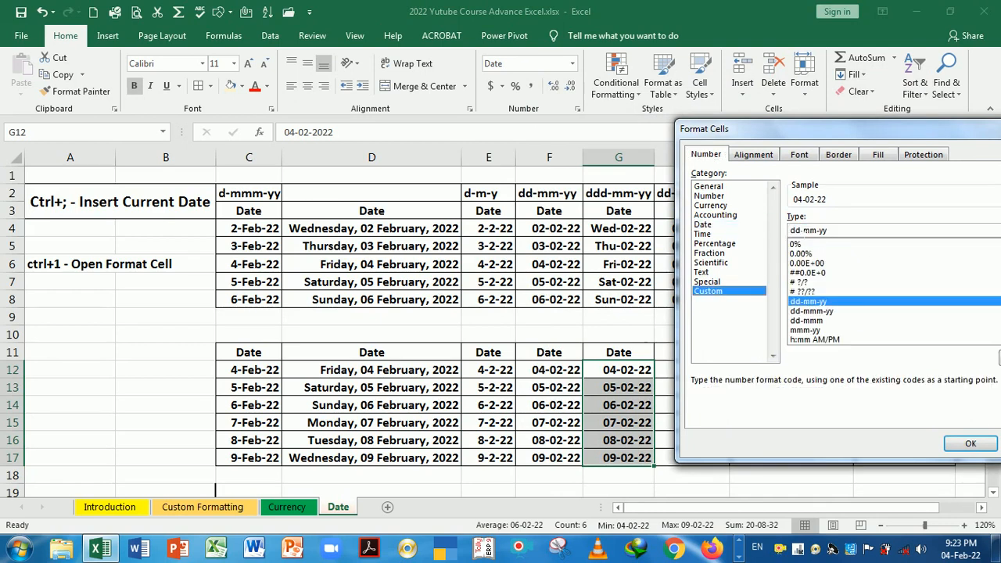
{"action": "type", "text": "d"}
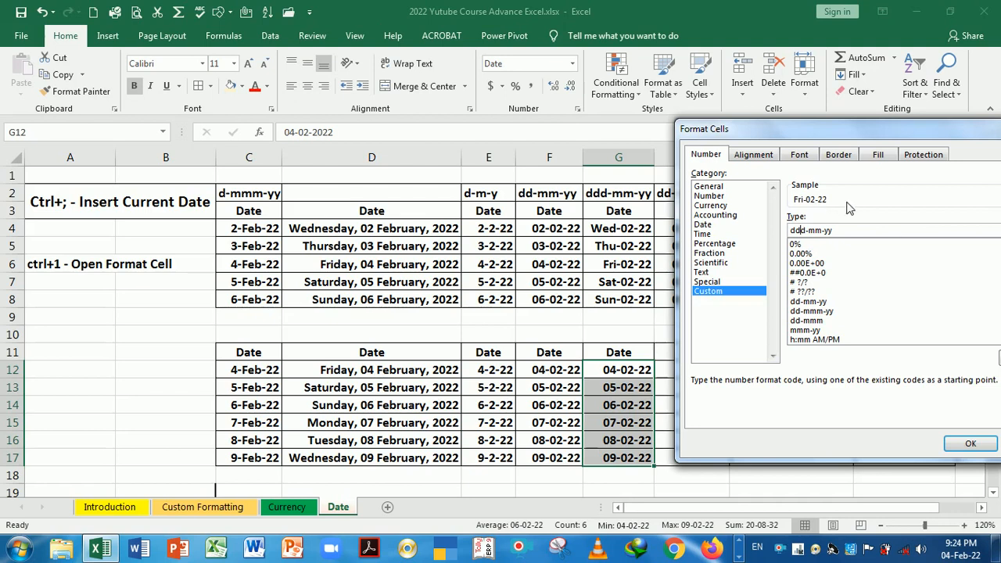
{"action": "left_click", "coordinate": [974, 445]}
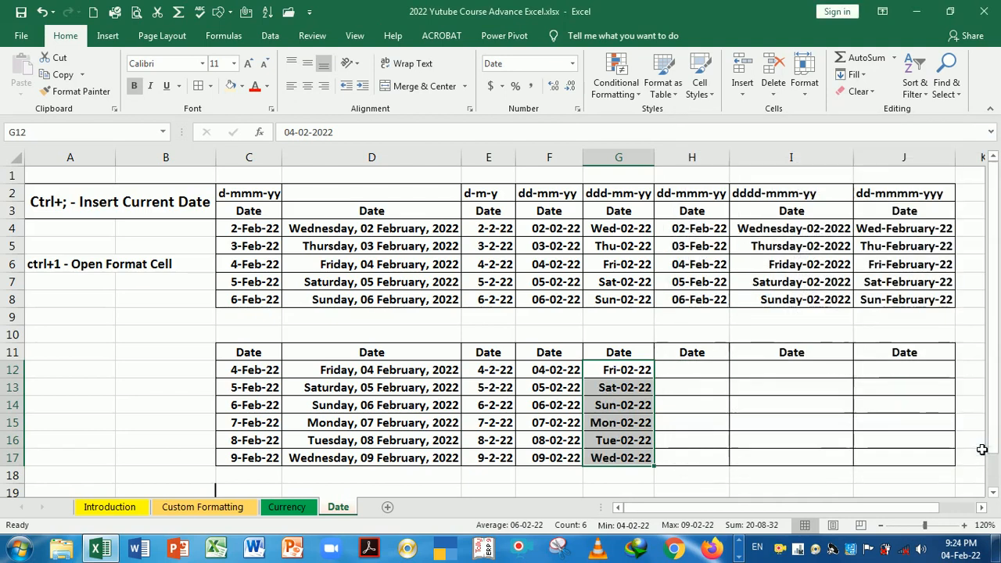
Compare the dates in G12:G17 with the samples above them, and examine the dd-mmm-yy samples in column H against the d-mmm-yy sample in C4
{"action": "left_click", "coordinate": [628, 391]}
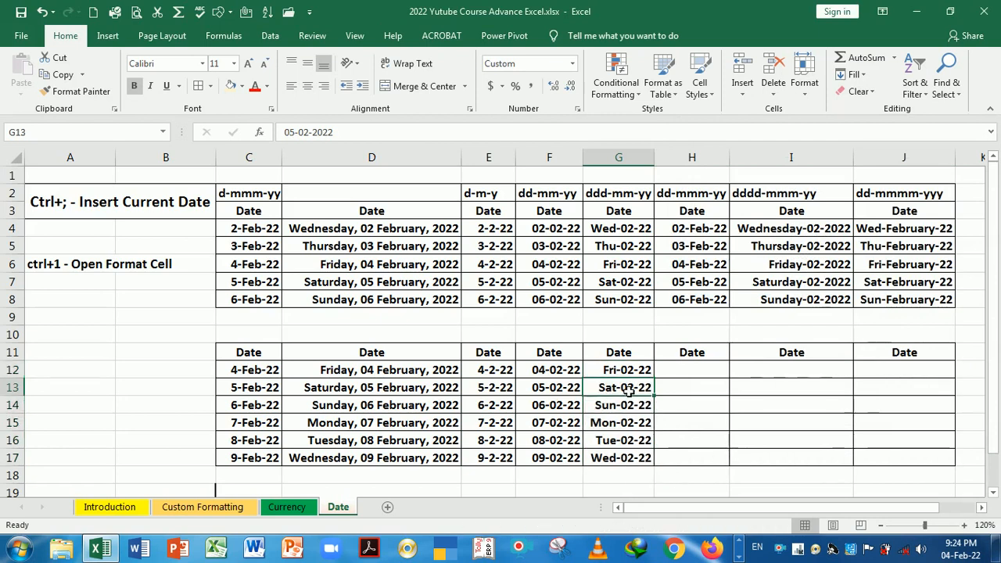
{"action": "left_click", "coordinate": [625, 376]}
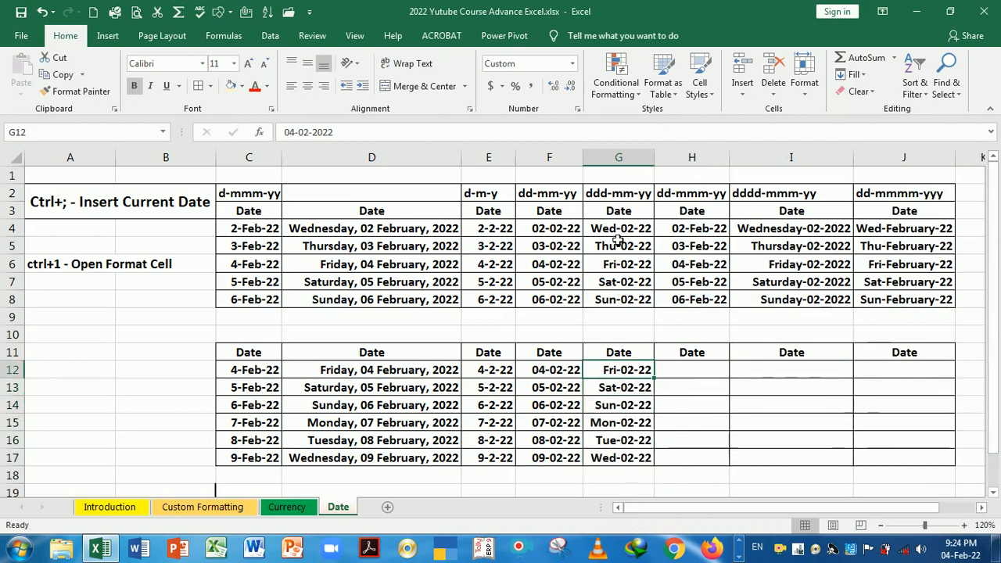
{"action": "left_click_drag", "start_coordinate": [616, 232], "coordinate": [625, 302]}
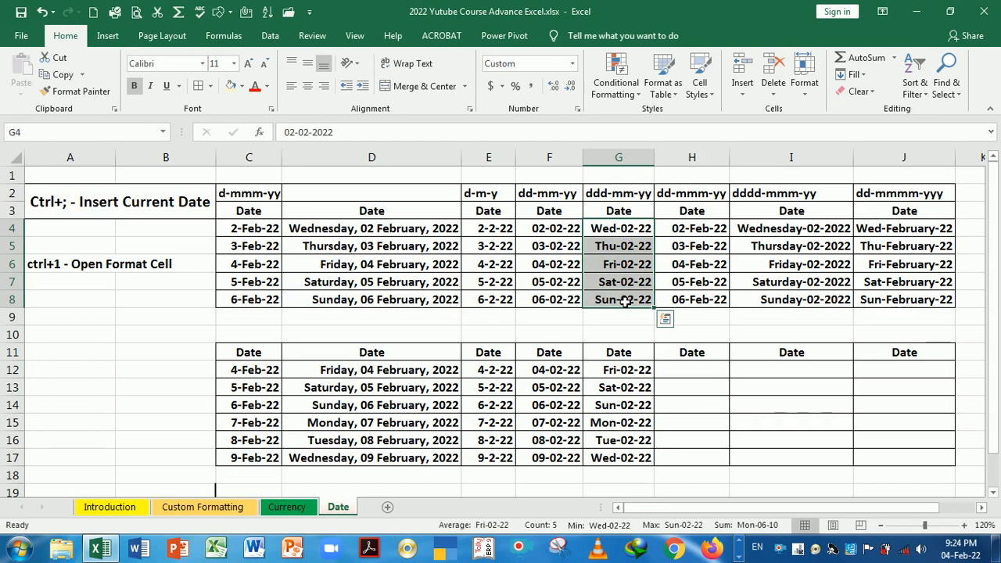
{"action": "left_click", "coordinate": [696, 218]}
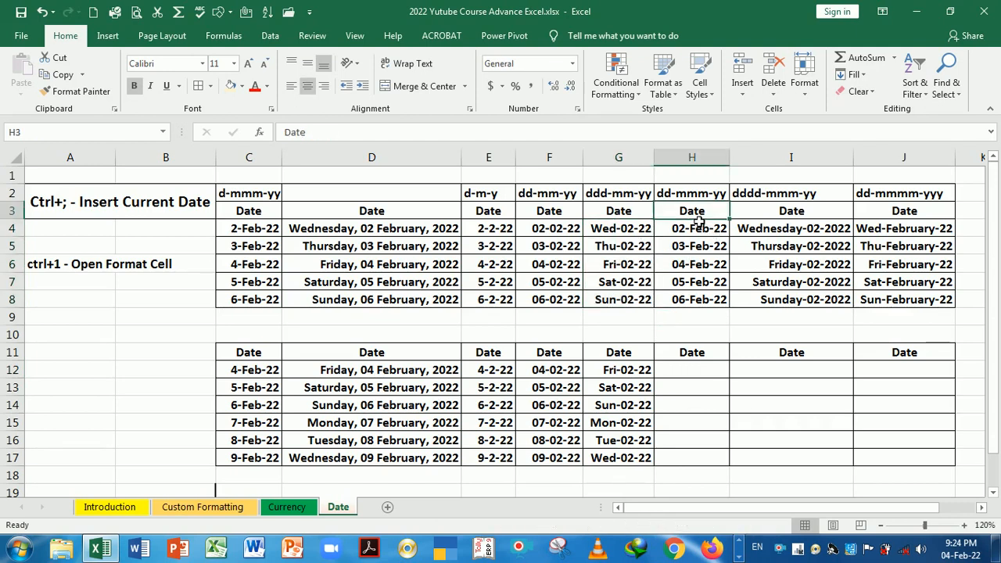
{"action": "left_click", "coordinate": [702, 236]}
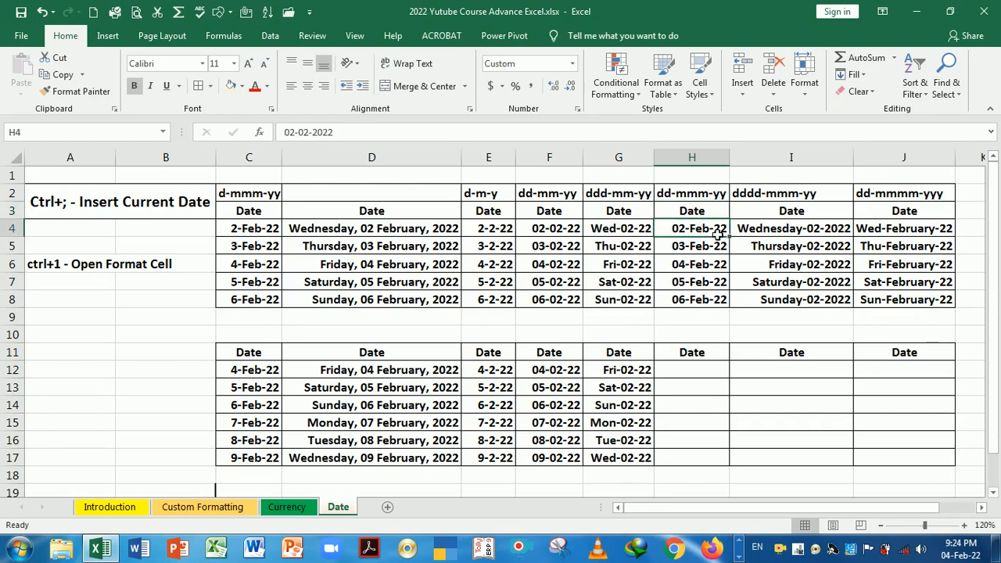
{"action": "left_click", "coordinate": [681, 250]}
{"action": "left_click", "coordinate": [682, 268]}
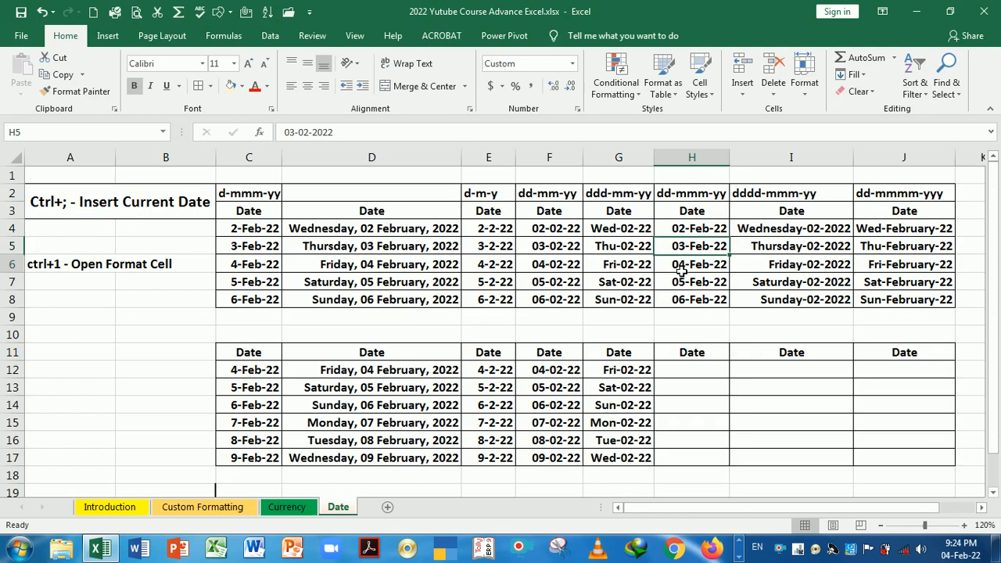
{"action": "left_click", "coordinate": [693, 232]}
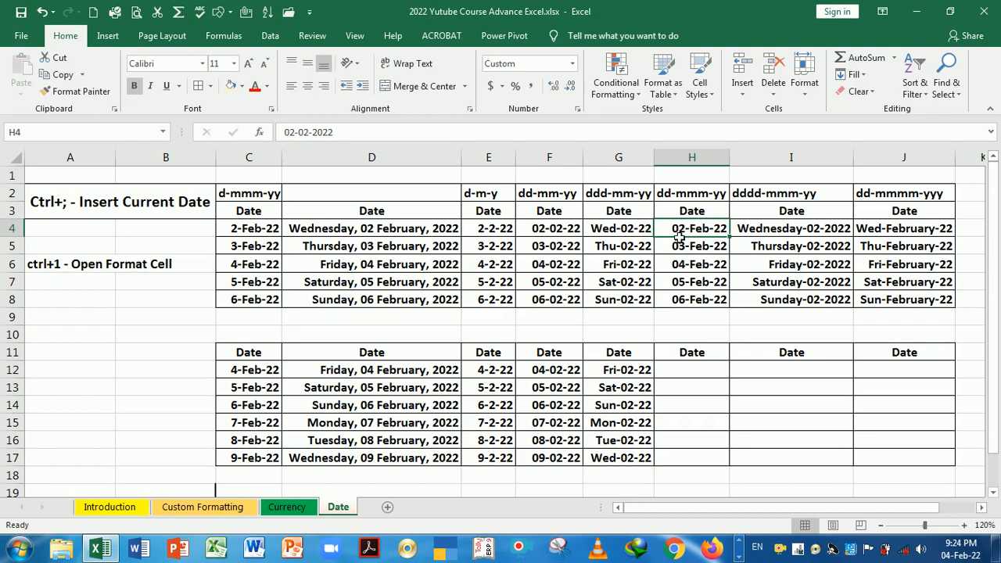
{"action": "left_click", "coordinate": [241, 233]}
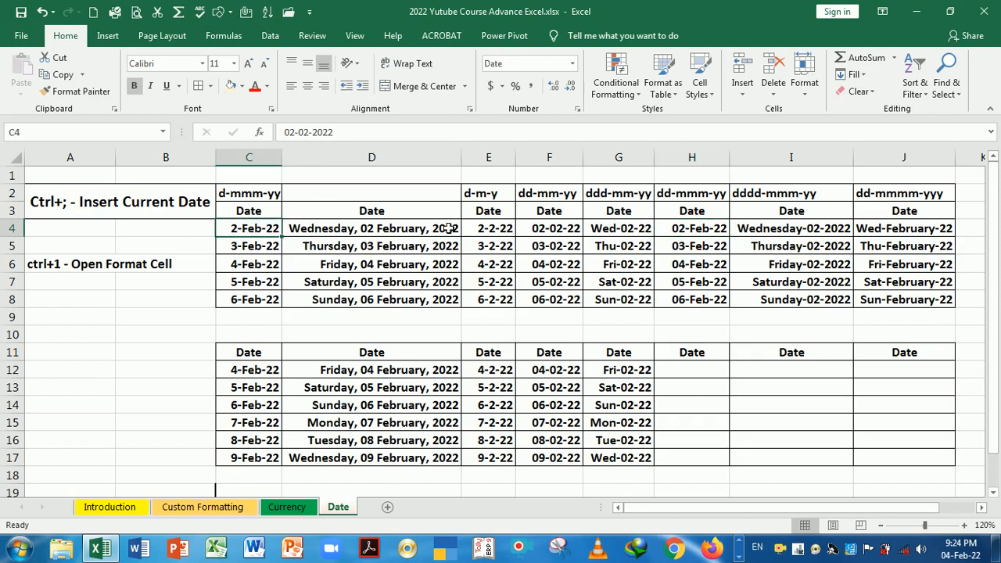
{"action": "left_click", "coordinate": [694, 236]}
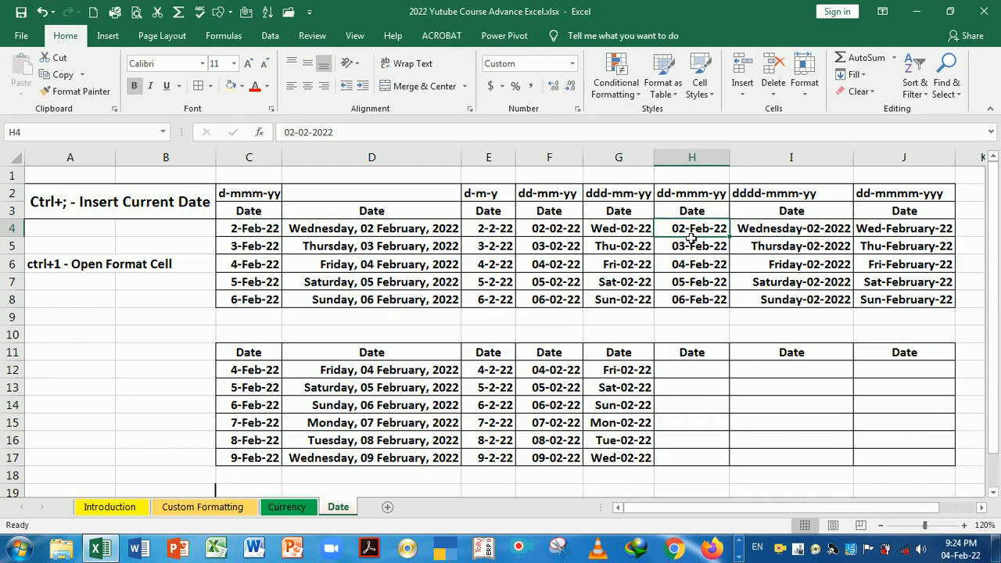
Insert the current date, 04-02-2022, in H12 and fill consecutive dates down to H17
{"action": "left_click", "coordinate": [701, 377]}
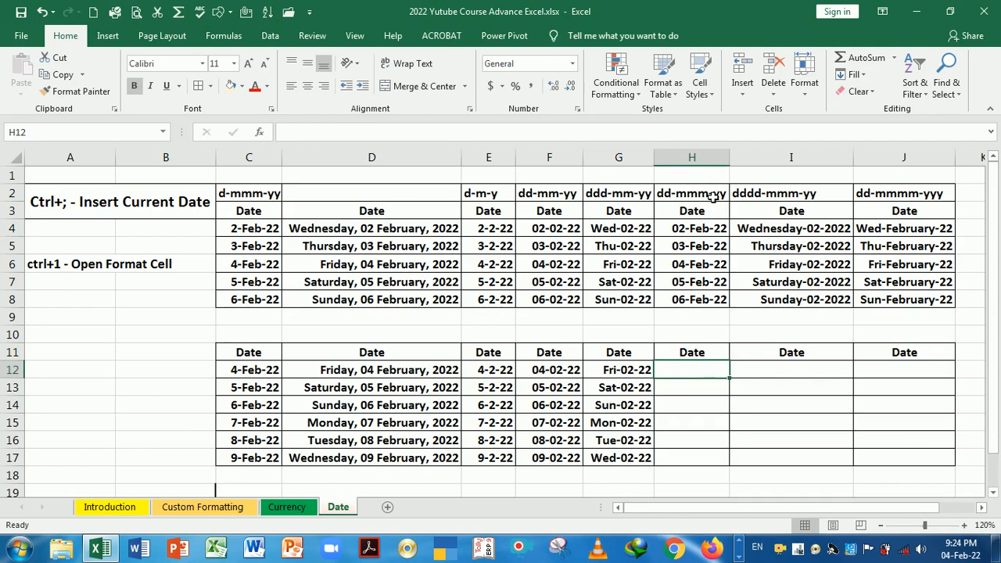
{"action": "left_click", "coordinate": [698, 360]}
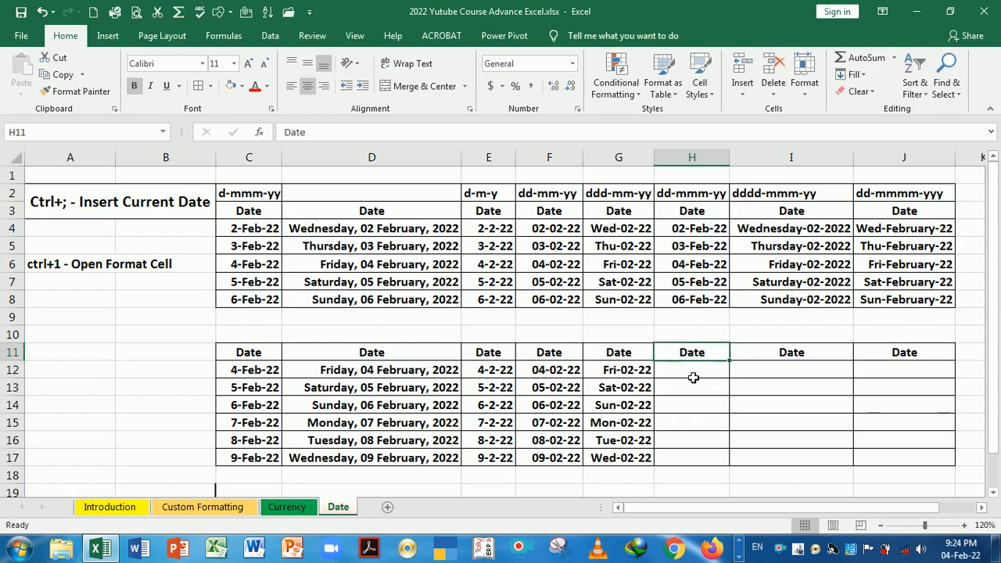
{"action": "left_click", "coordinate": [693, 378]}
{"action": "key", "text": "ctrl+semicolon"}
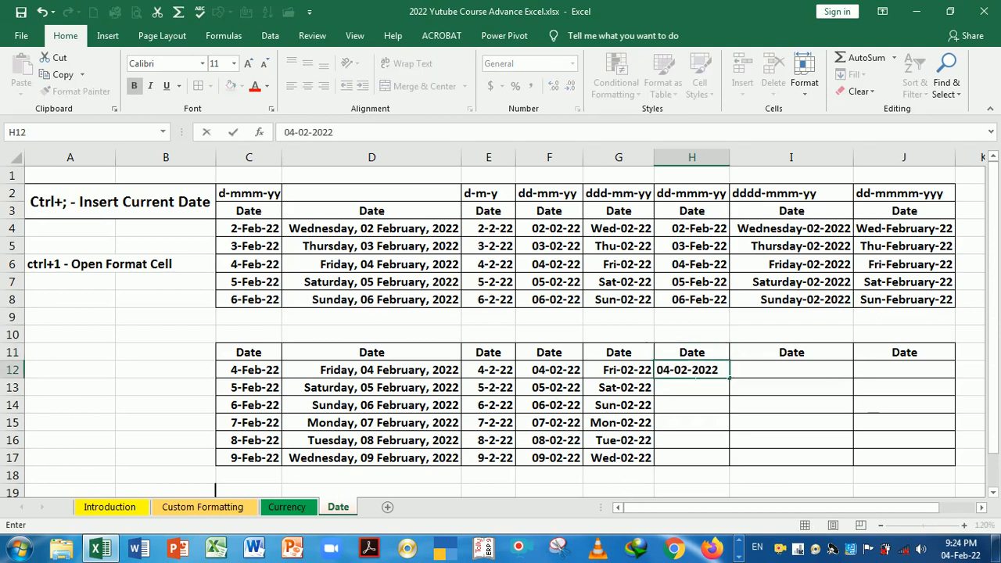
{"action": "left_click", "coordinate": [701, 404]}
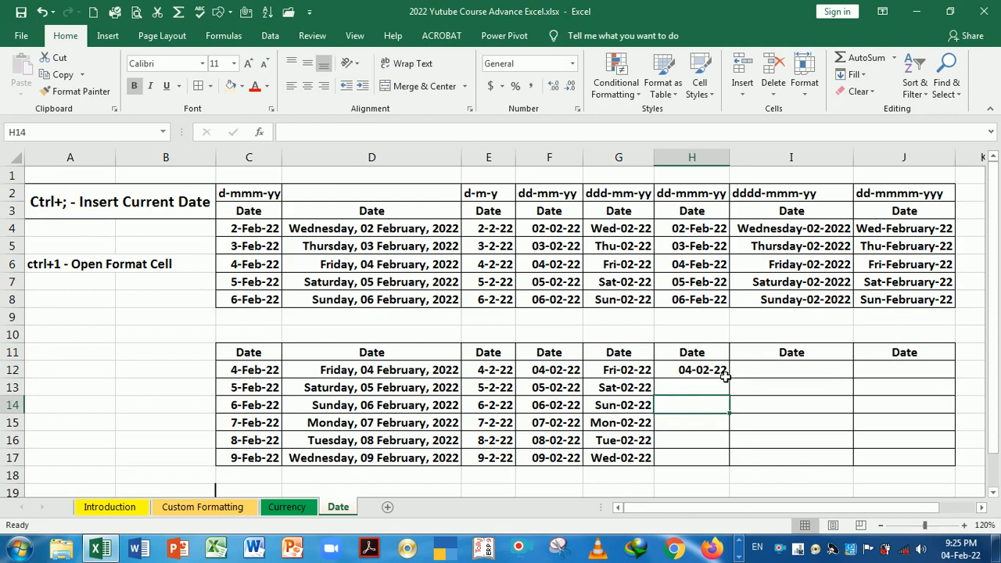
{"action": "left_click", "coordinate": [726, 377]}
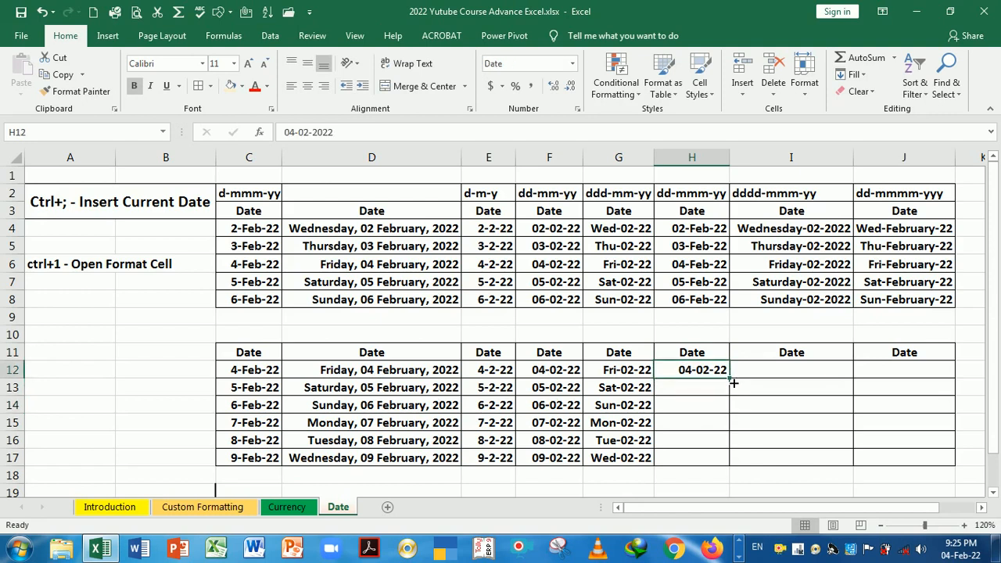
{"action": "left_click_drag", "start_coordinate": [734, 383], "coordinate": [734, 446]}
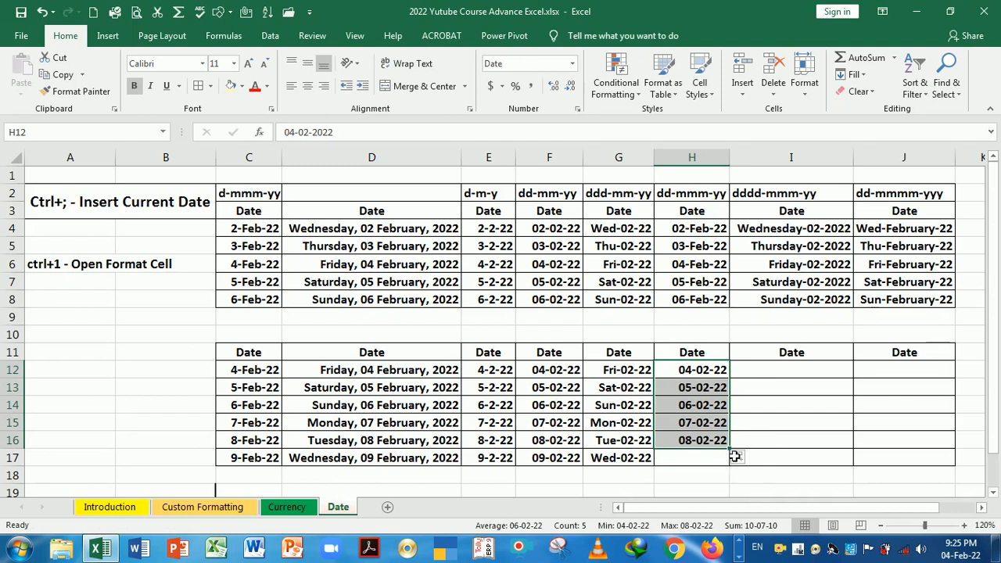
{"action": "left_click", "coordinate": [728, 457]}
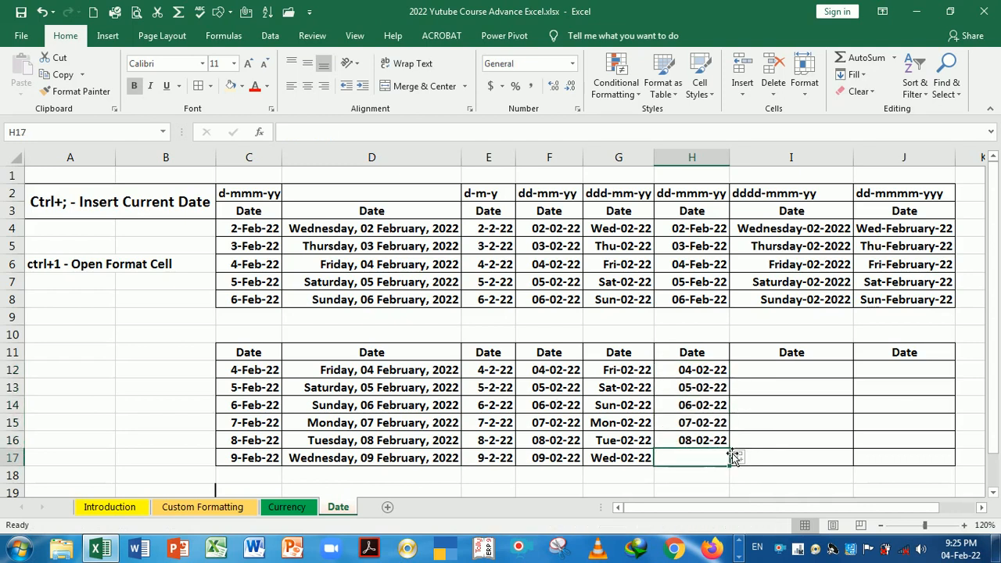
{"action": "left_click", "coordinate": [729, 448]}
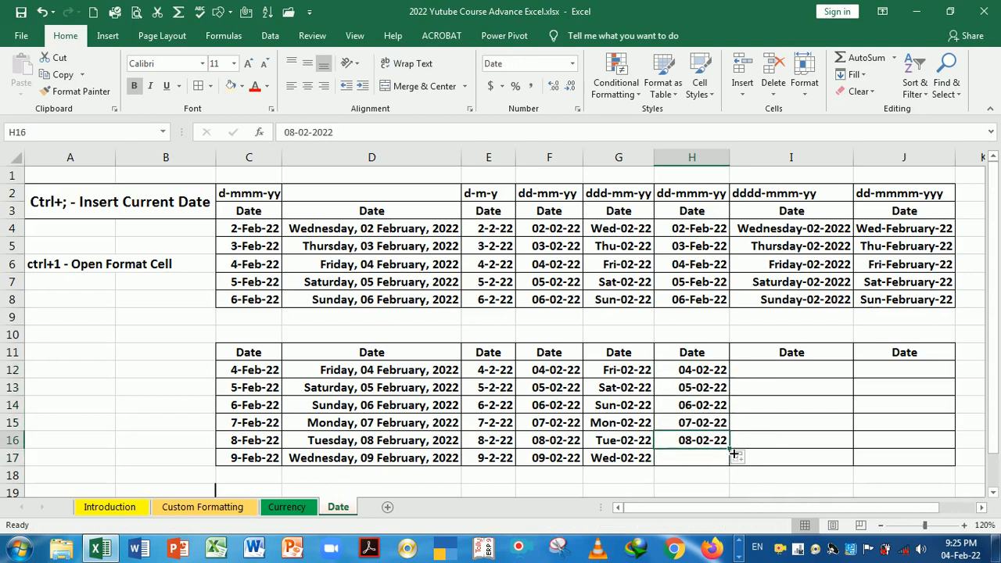
{"action": "left_click_drag", "start_coordinate": [735, 456], "coordinate": [736, 466]}
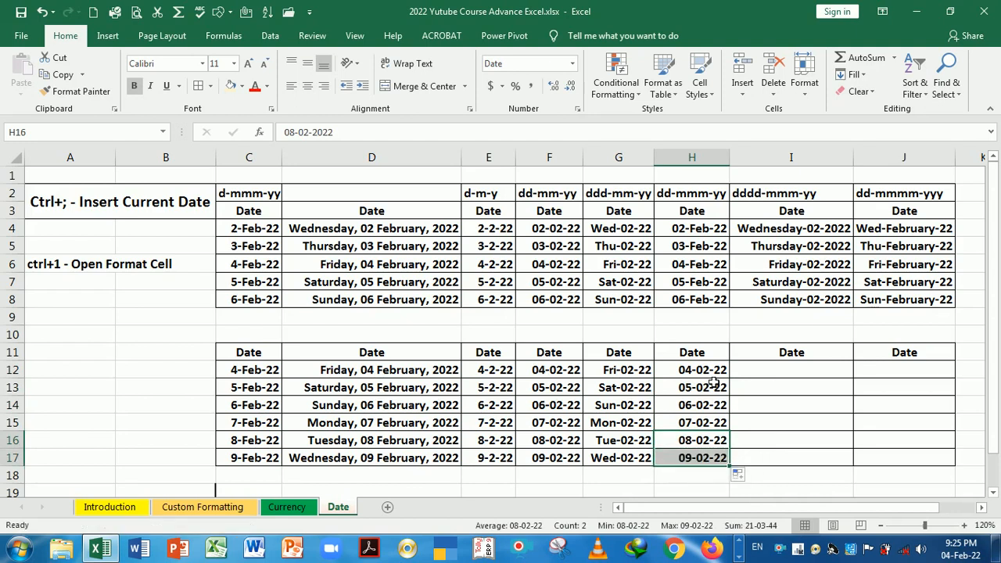
Apply the custom number format dd-mmm-yy to the dates in H12:H17
{"action": "left_click_drag", "start_coordinate": [707, 370], "coordinate": [707, 457]}
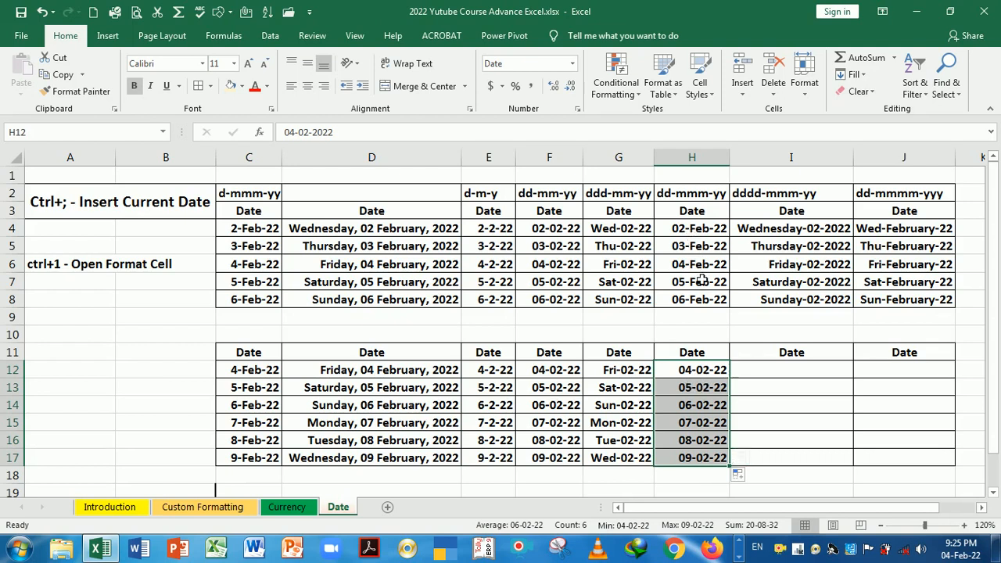
{"action": "key", "text": "ctrl+1"}
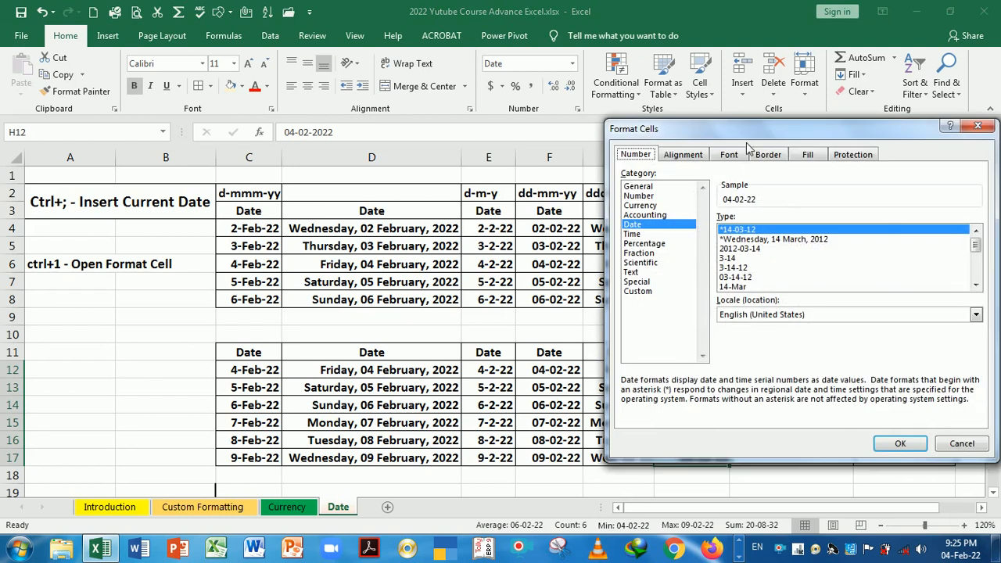
{"action": "left_click_drag", "start_coordinate": [749, 133], "coordinate": [544, 269]}
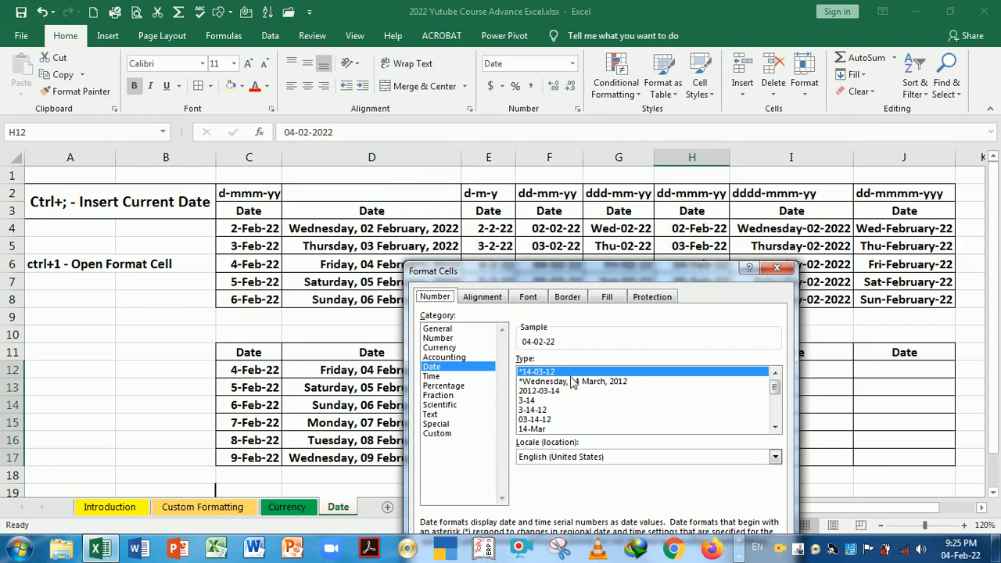
{"action": "left_click", "coordinate": [438, 434]}
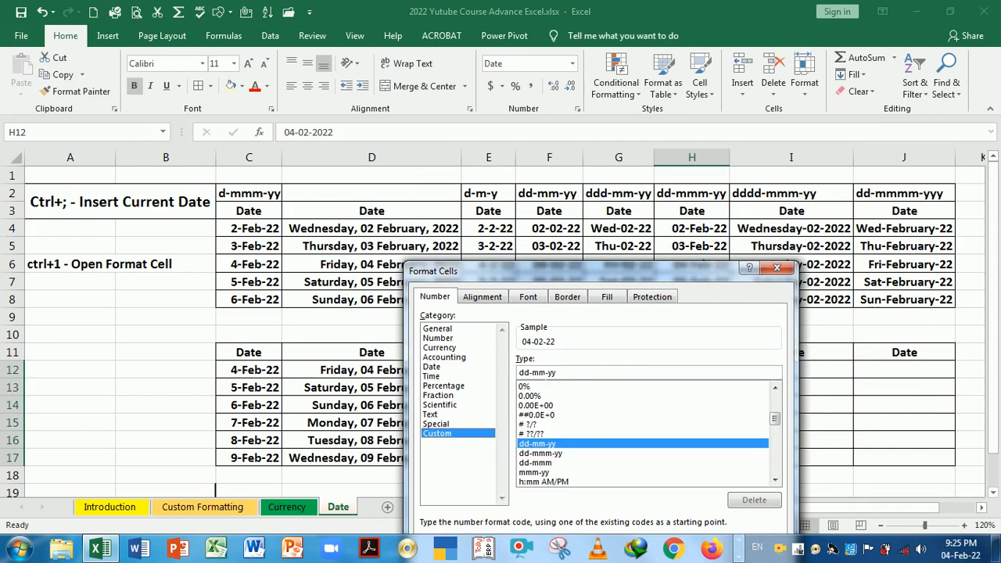
{"action": "left_click", "coordinate": [545, 372]}
{"action": "type", "text": "m"}
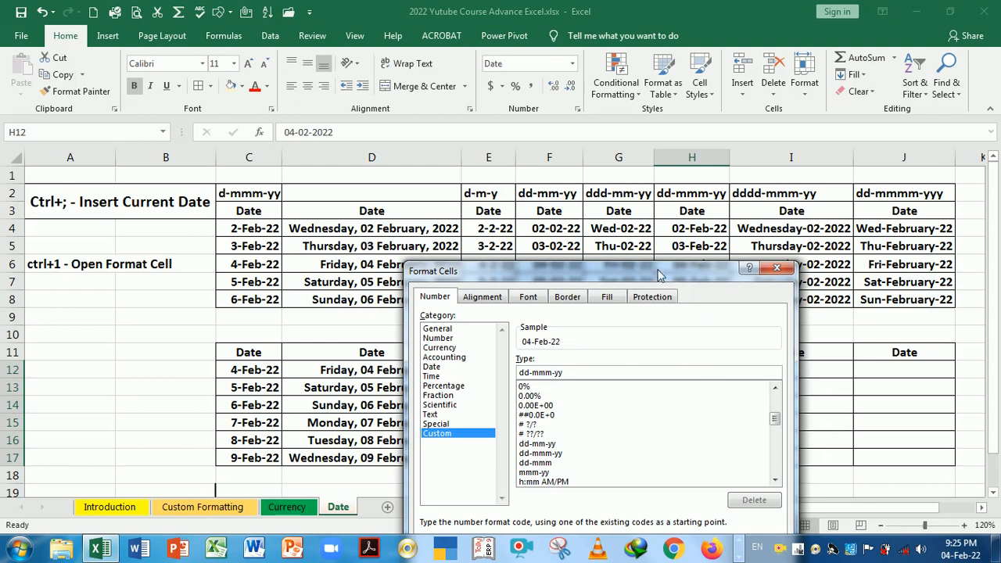
{"action": "left_click_drag", "start_coordinate": [660, 272], "coordinate": [635, 183]}
{"action": "left_click", "coordinate": [675, 495]}
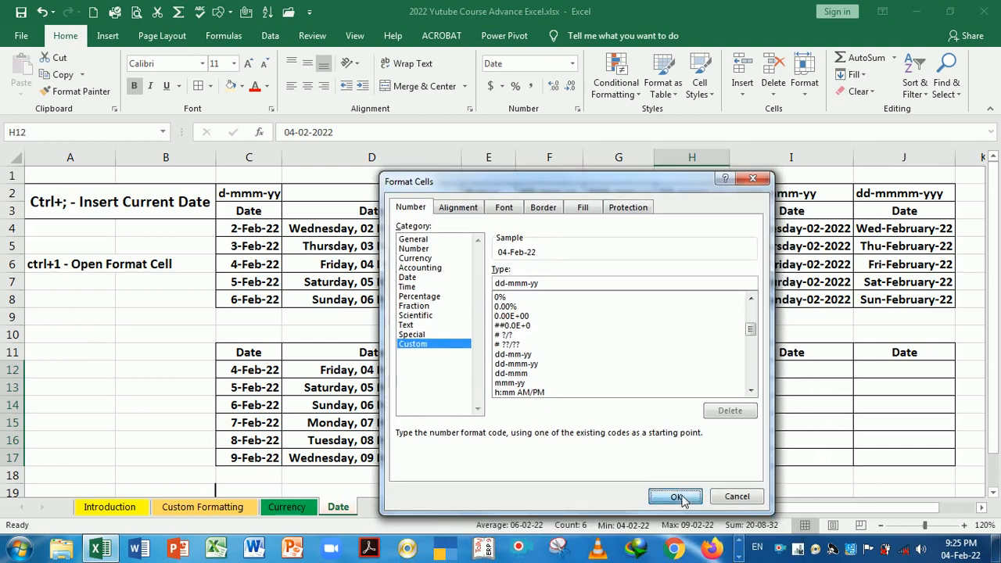
Compare the dates in H12:H17 with the samples in H4:H8 and C4:C8, and examine the dddd-mmm-yy heading and samples in column I
{"action": "left_click", "coordinate": [702, 376]}
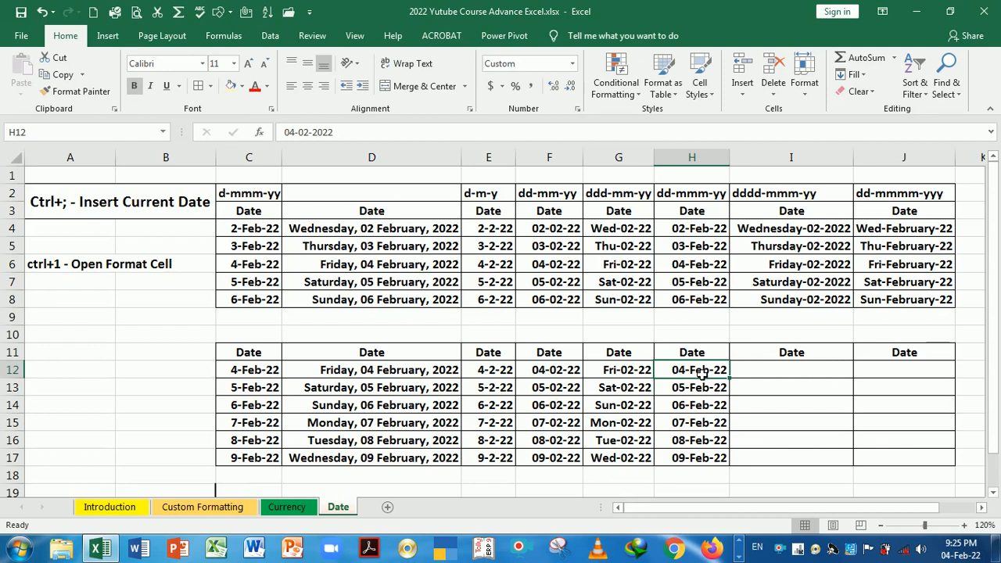
{"action": "left_click_drag", "start_coordinate": [702, 375], "coordinate": [707, 456]}
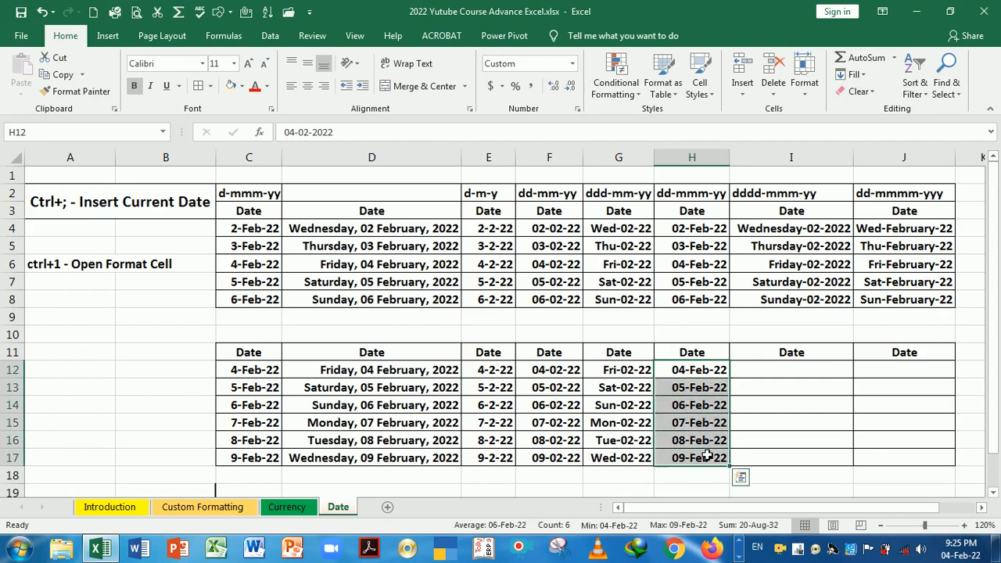
{"action": "left_click", "coordinate": [693, 236]}
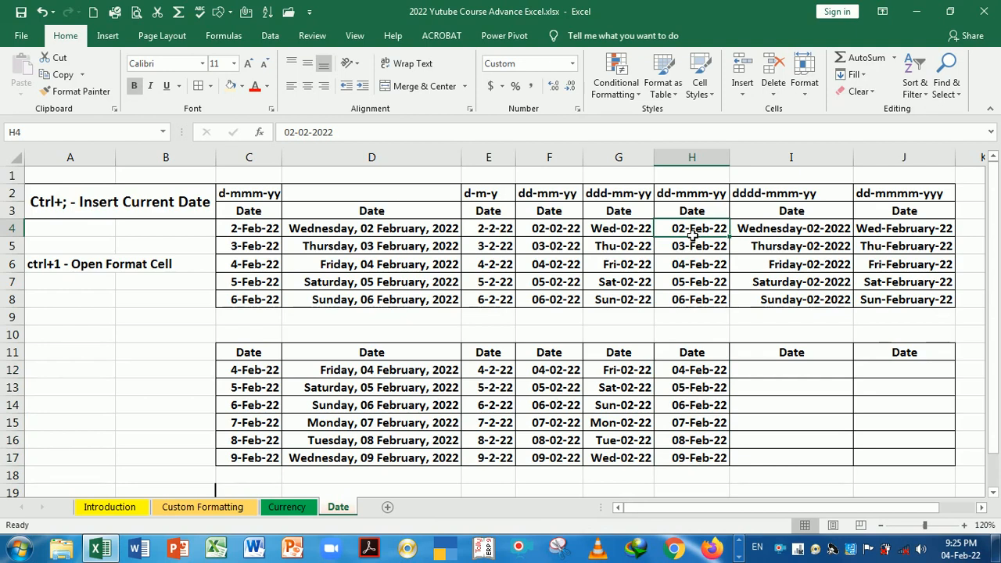
{"action": "left_click_drag", "start_coordinate": [692, 233], "coordinate": [702, 299]}
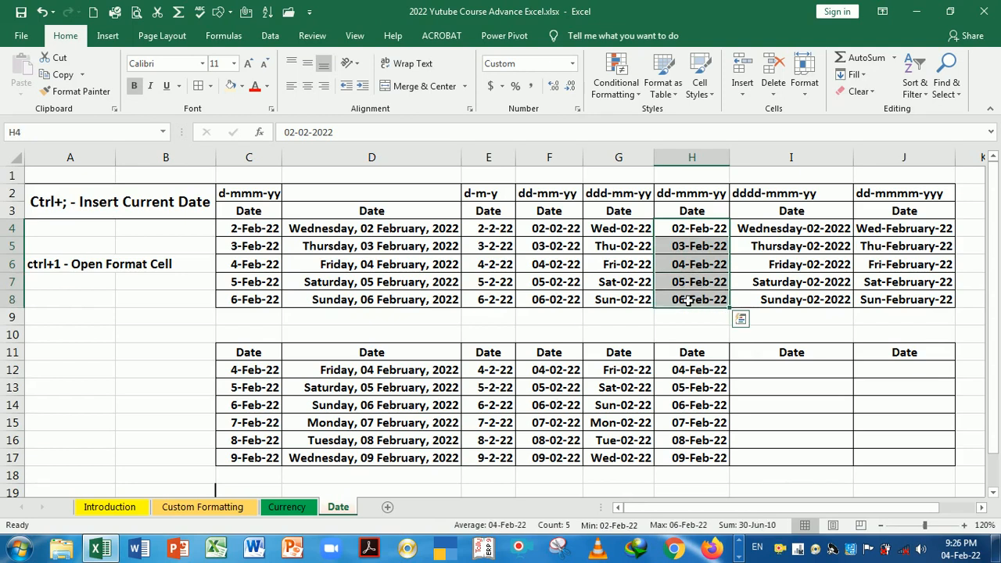
{"action": "left_click_drag", "start_coordinate": [264, 231], "coordinate": [262, 301]}
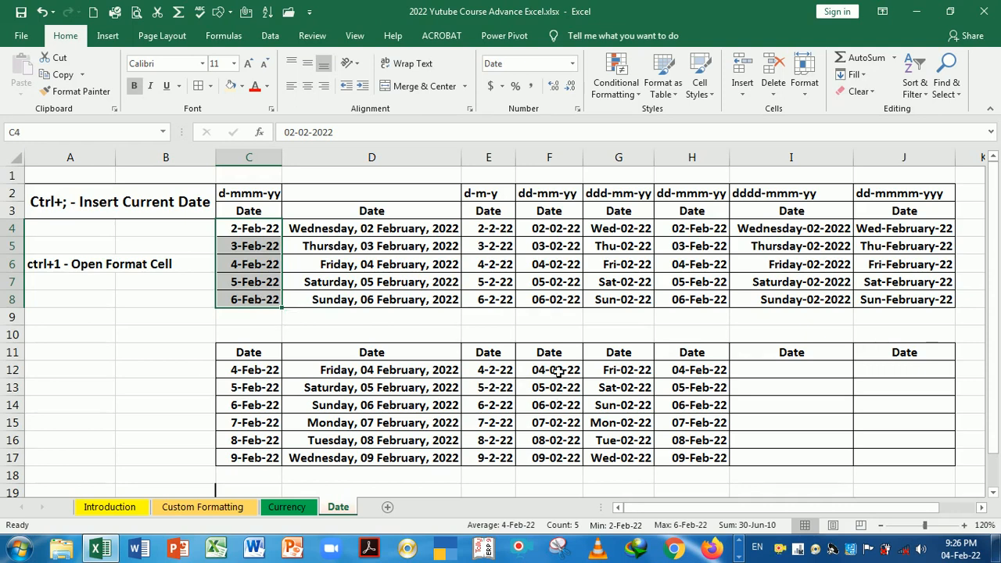
{"action": "left_click", "coordinate": [774, 379]}
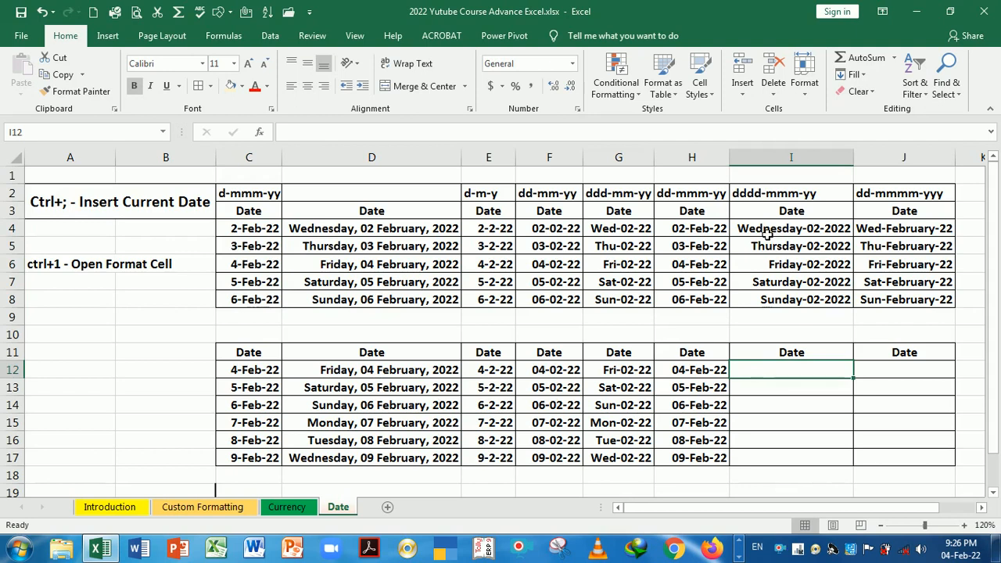
{"action": "left_click", "coordinate": [817, 228]}
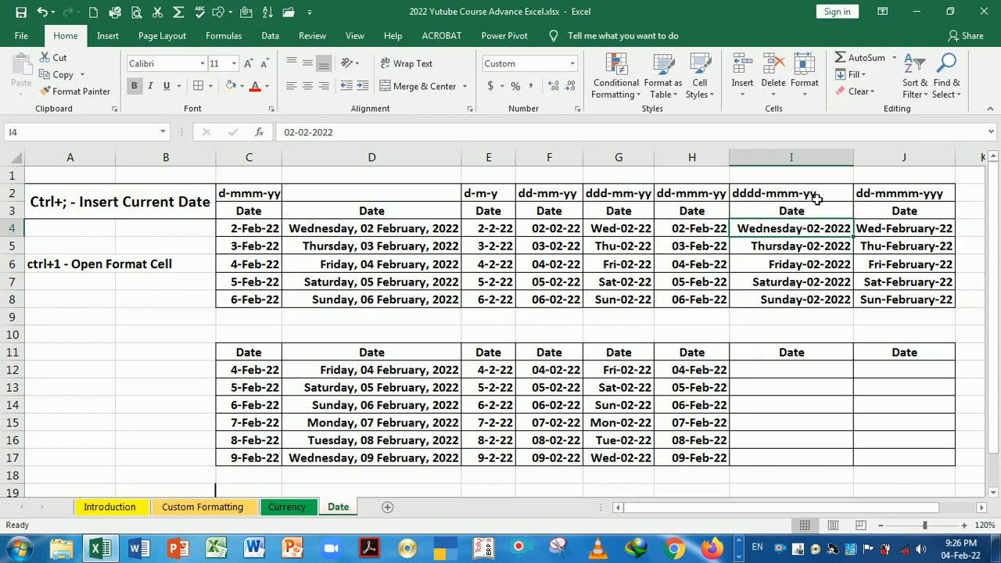
{"action": "left_click", "coordinate": [775, 201]}
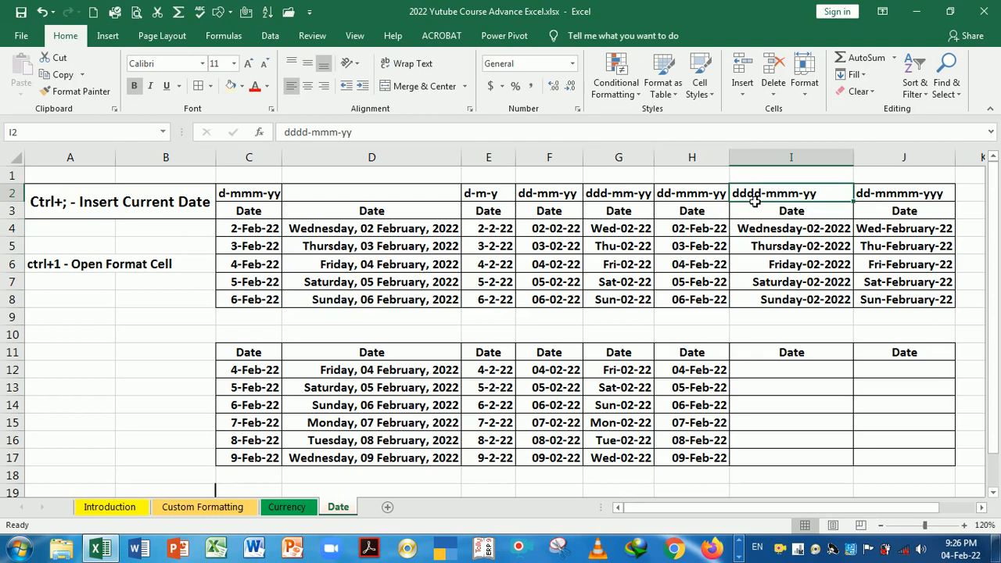
{"action": "left_click", "coordinate": [759, 214]}
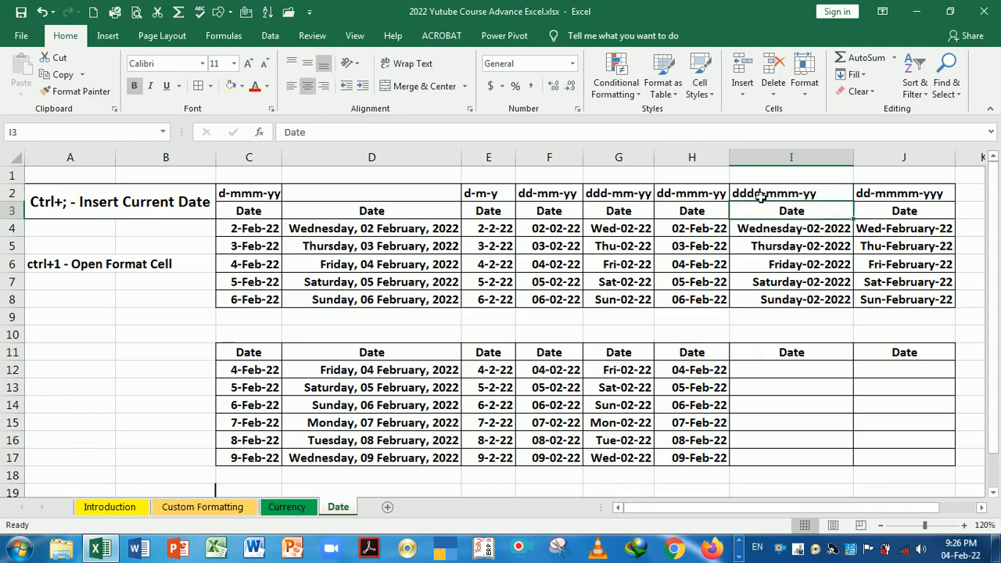
{"action": "left_click", "coordinate": [760, 197]}
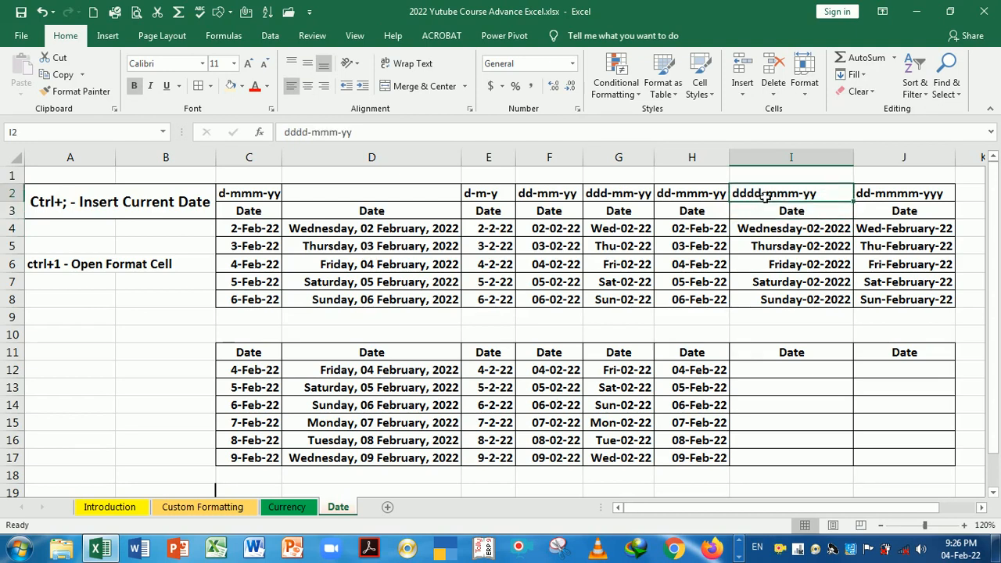
{"action": "left_click", "coordinate": [808, 233]}
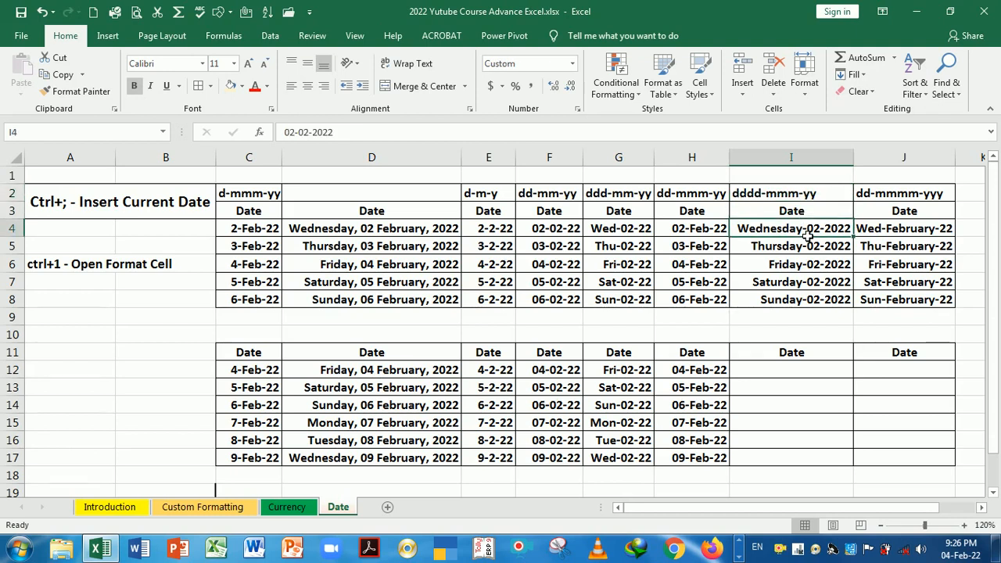
Insert the current date, 04-02-2022, in I12 and fill consecutive dates down to I17
{"action": "left_click", "coordinate": [785, 375]}
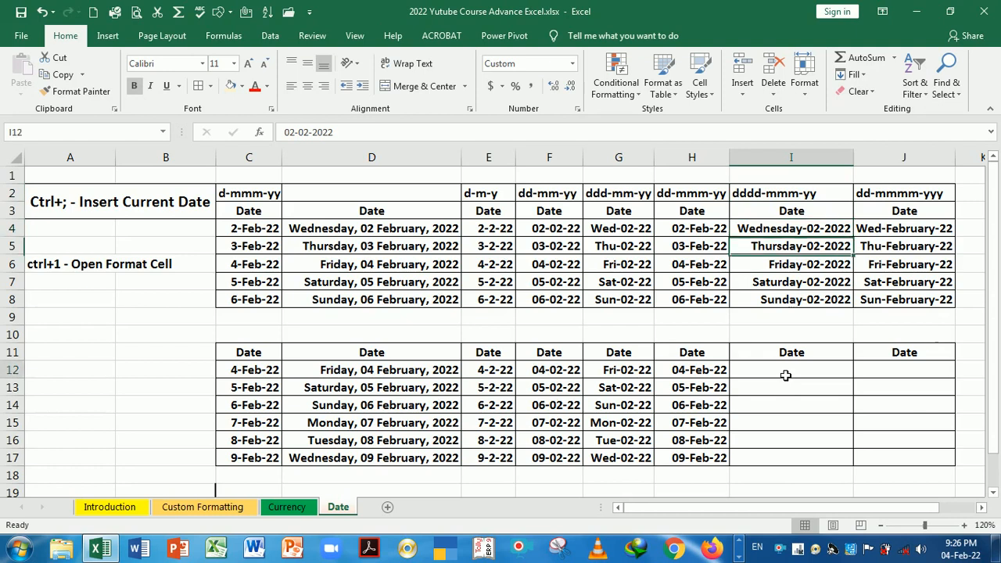
{"action": "key", "text": "ctrl+semicolon"}
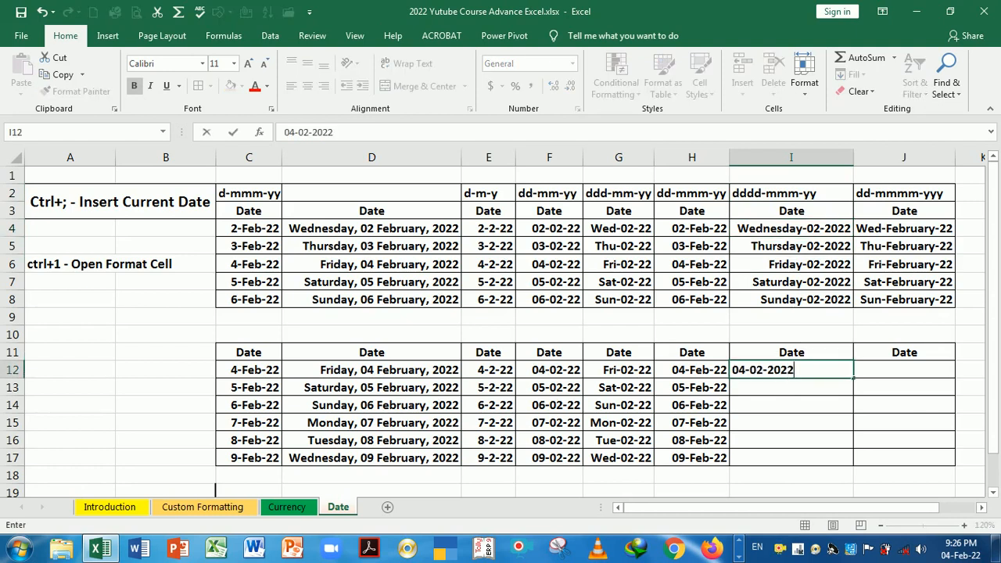
{"action": "key", "text": "ctrl+Return"}
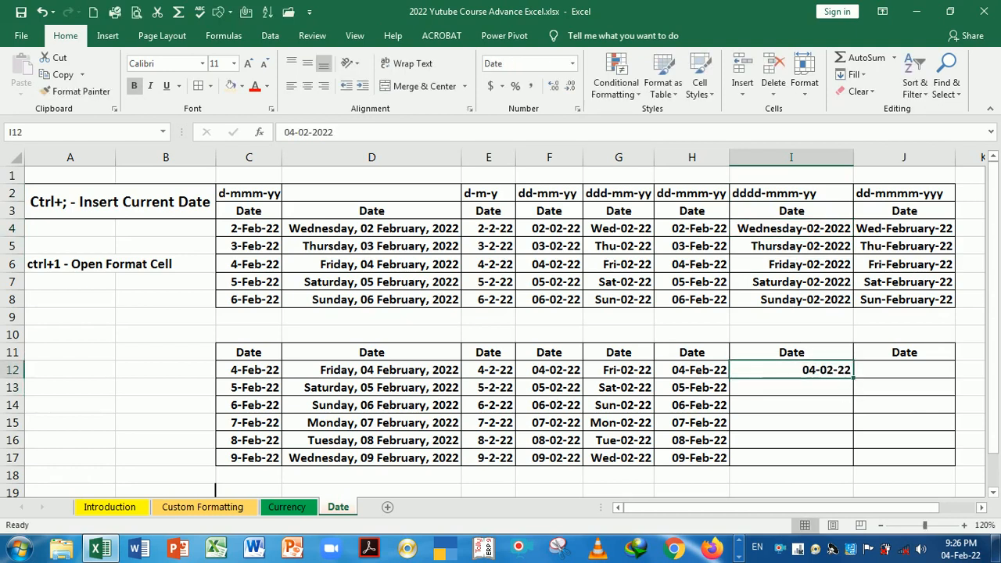
{"action": "left_click_drag", "start_coordinate": [859, 385], "coordinate": [859, 473]}
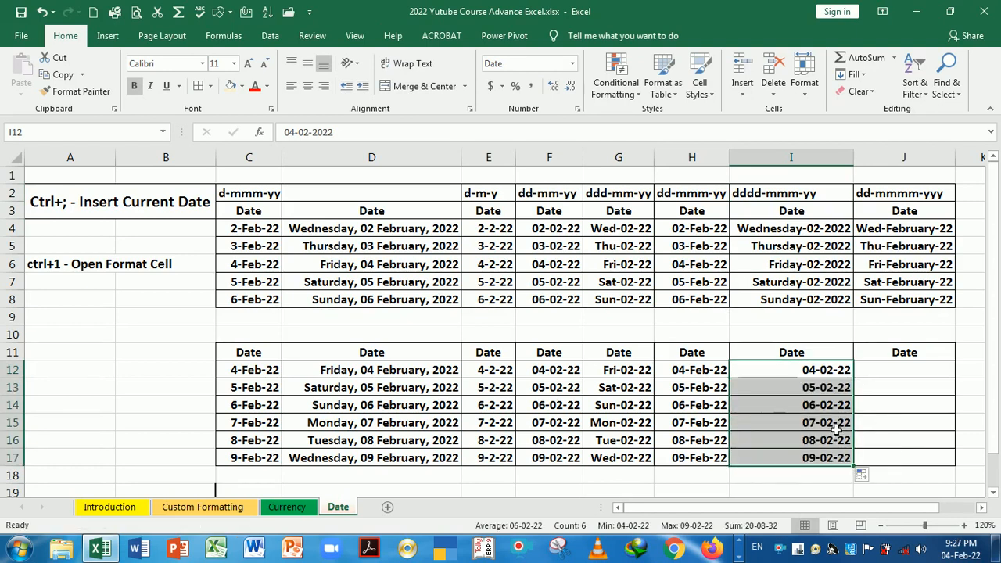
Enter the custom number format code dddd-mm-yy for the dates in I12:I17
{"action": "key", "text": "ctrl+1"}
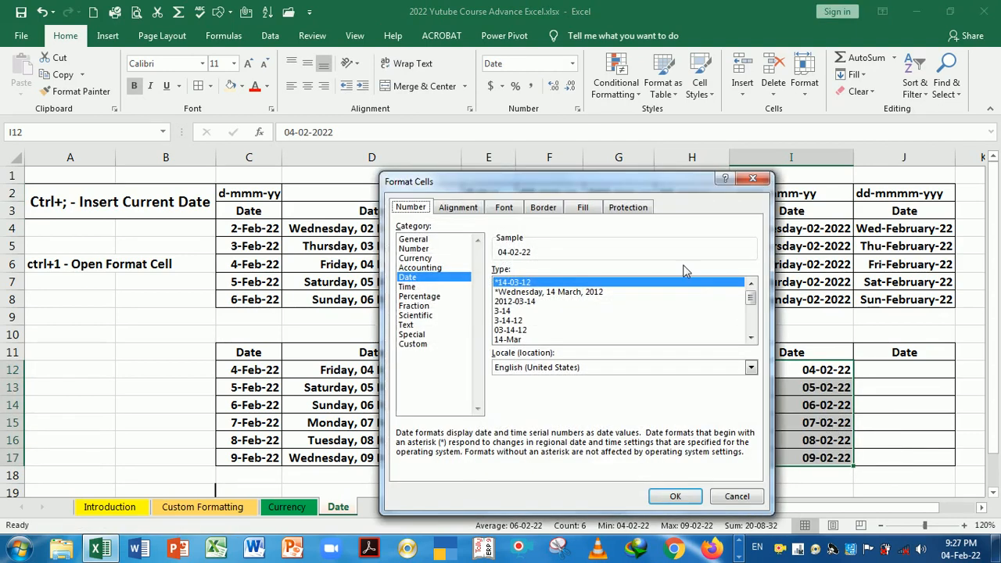
{"action": "left_click_drag", "start_coordinate": [603, 187], "coordinate": [467, 182]}
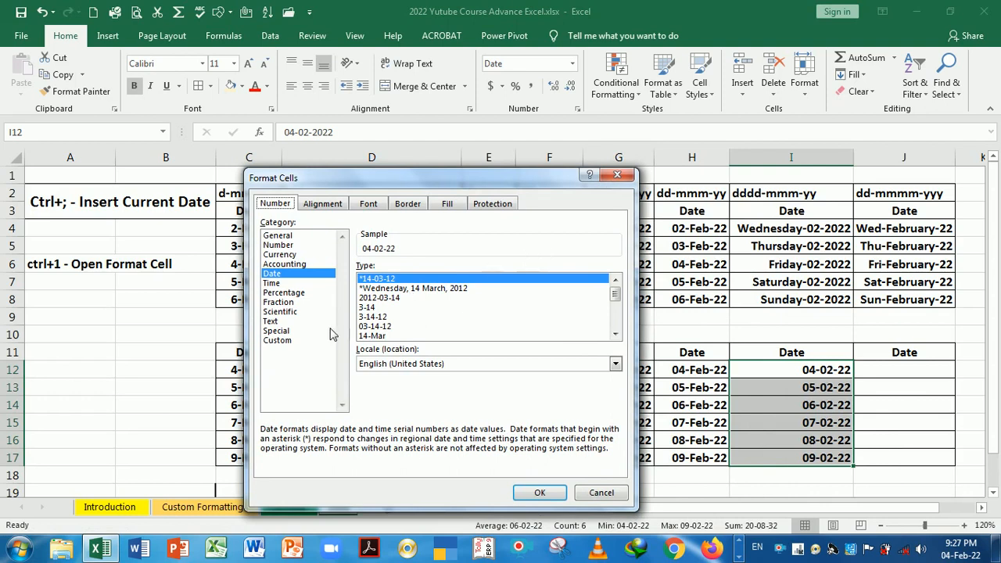
{"action": "left_click", "coordinate": [286, 342]}
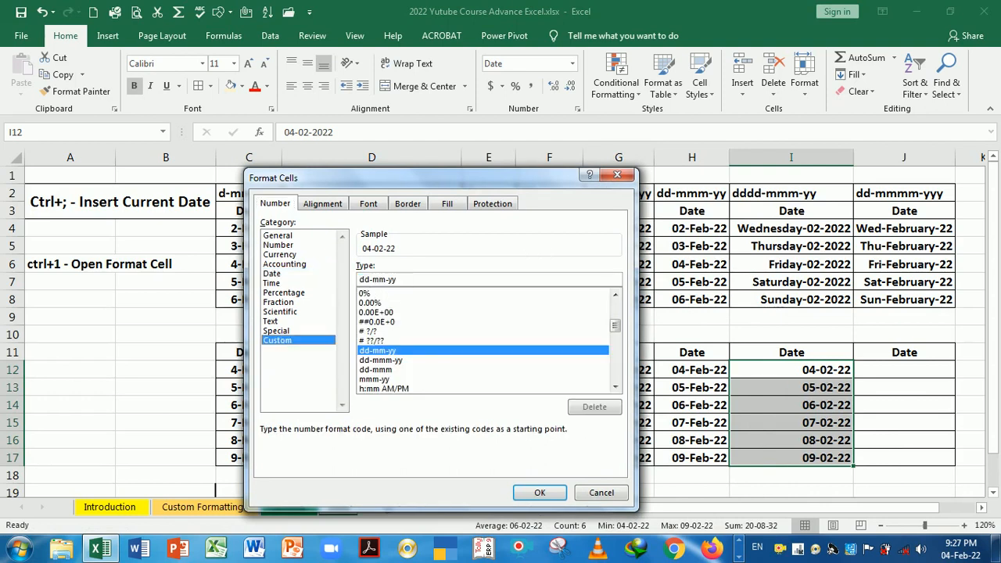
{"action": "left_click", "coordinate": [364, 279]}
{"action": "type", "text": "dd"}
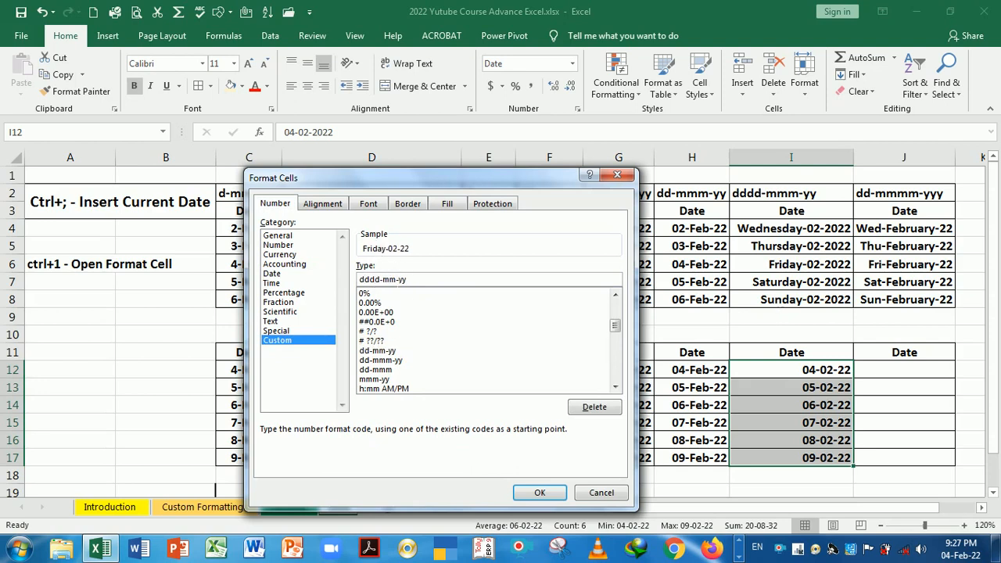
Try the full month name in the custom format code for I12:I17 with dddd-mmmm-yy
{"action": "left_click", "coordinate": [397, 279]}
{"action": "type", "text": "m"}
{"action": "key", "text": "BackSpace"}
{"action": "type", "text": "mm"}
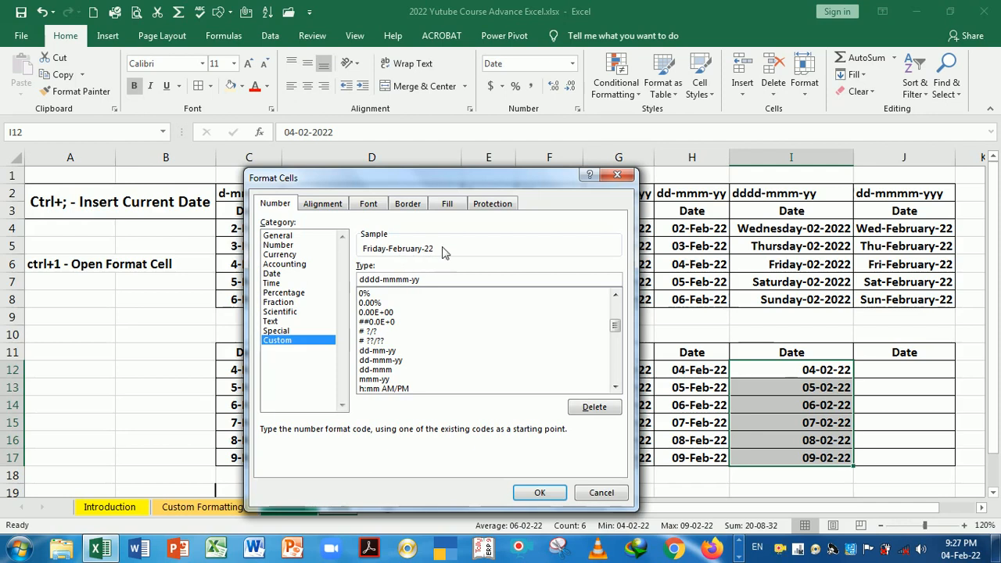
Shorten the month code to mm and apply the custom number format dddd-mm-yy to I12:I17
{"action": "key", "text": "BackSpace"}
{"action": "key", "text": "BackSpace"}
{"action": "key", "text": "BackSpace"}
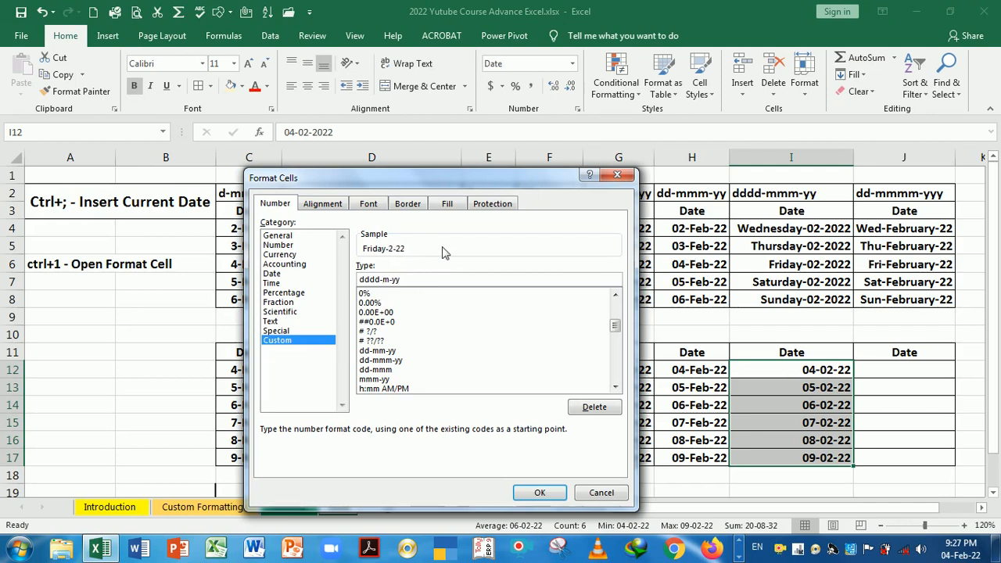
{"action": "type", "text": "m"}
{"action": "left_click", "coordinate": [539, 493]}
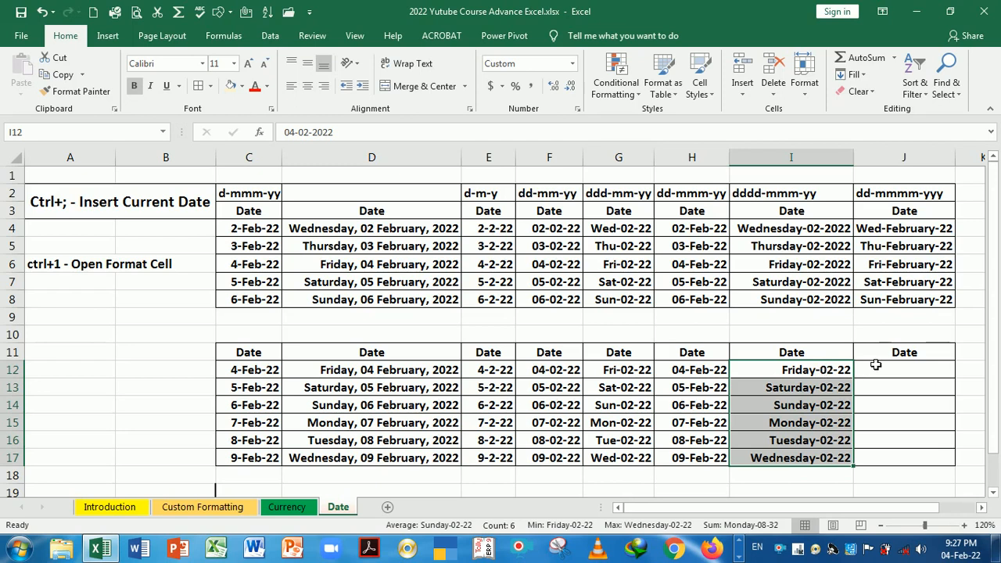
Check the samples in J4:J8, insert the current date, 04-02-2022, in J12 and fill consecutive dates down to J17
{"action": "left_click", "coordinate": [923, 219]}
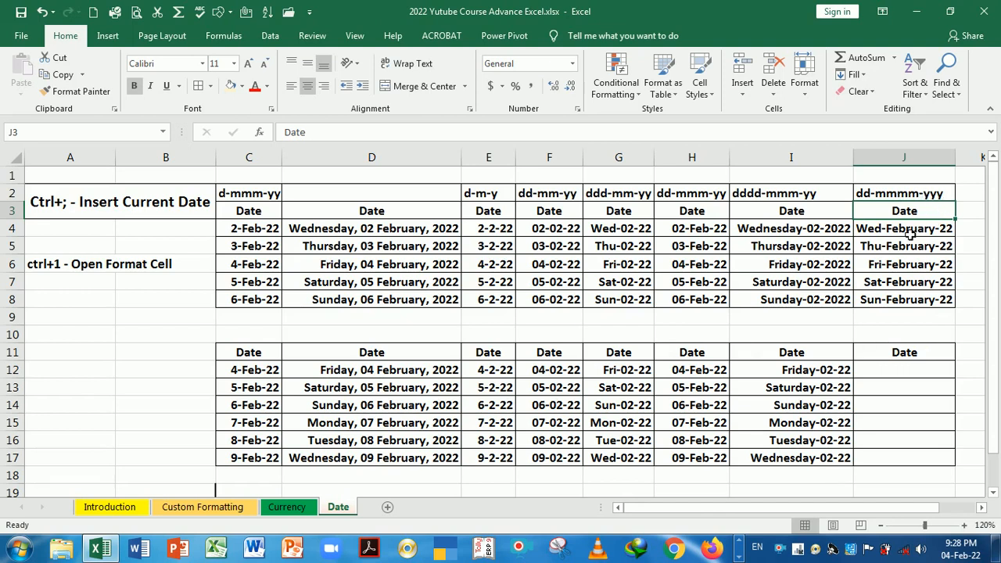
{"action": "left_click_drag", "start_coordinate": [910, 235], "coordinate": [907, 297]}
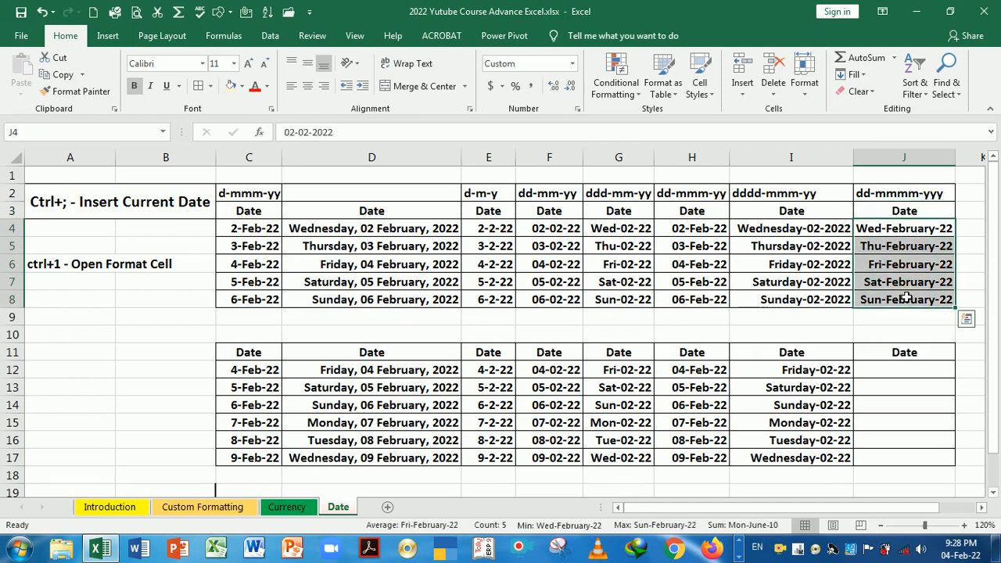
{"action": "left_click", "coordinate": [893, 377]}
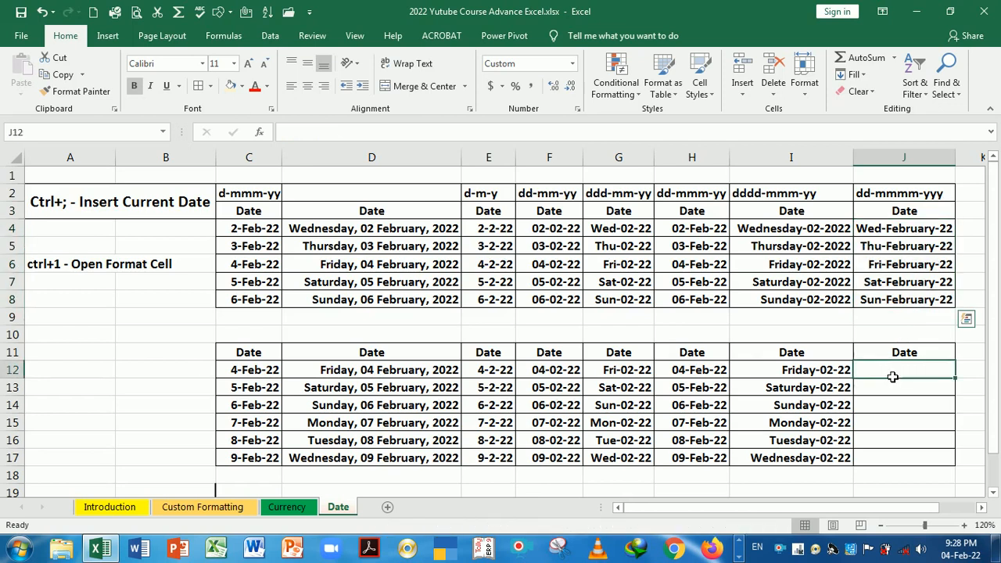
{"action": "key", "text": "ctrl+semicolon"}
{"action": "key", "text": "Return"}
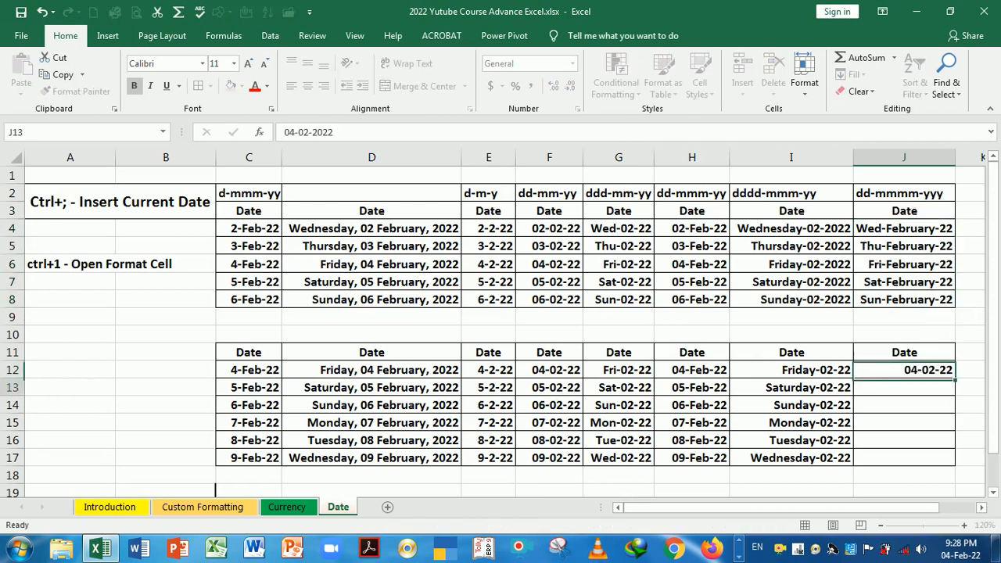
{"action": "left_click", "coordinate": [925, 372]}
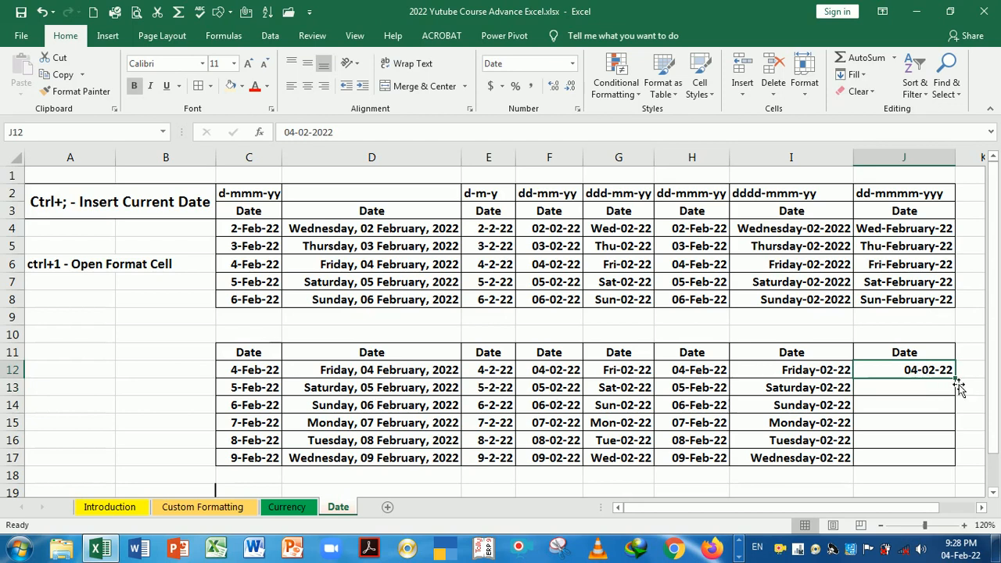
{"action": "left_click_drag", "start_coordinate": [961, 383], "coordinate": [963, 471]}
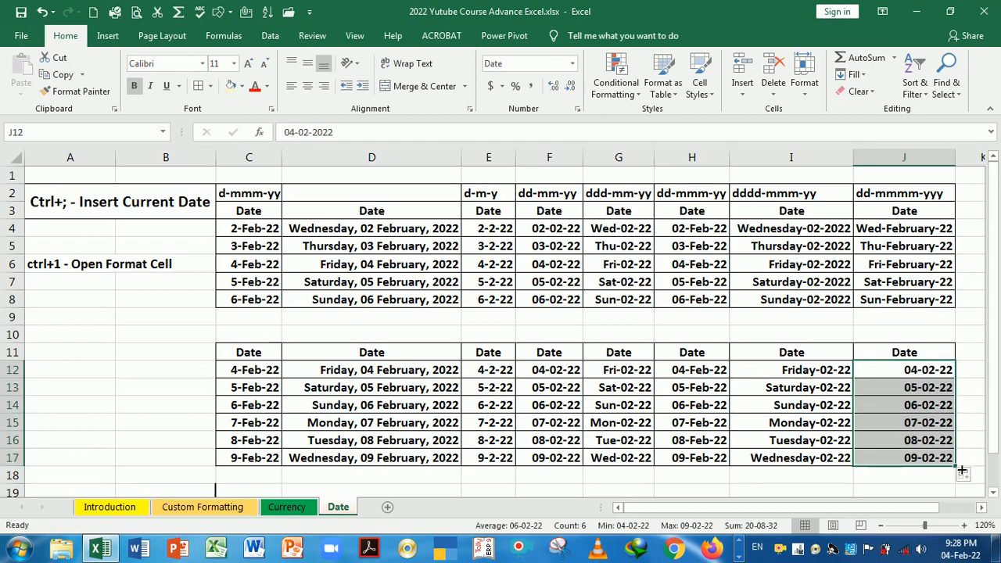
Enter the custom number format code dd-mmmm-yy for the dates in J12:J17
{"action": "key", "text": "ctrl+1"}
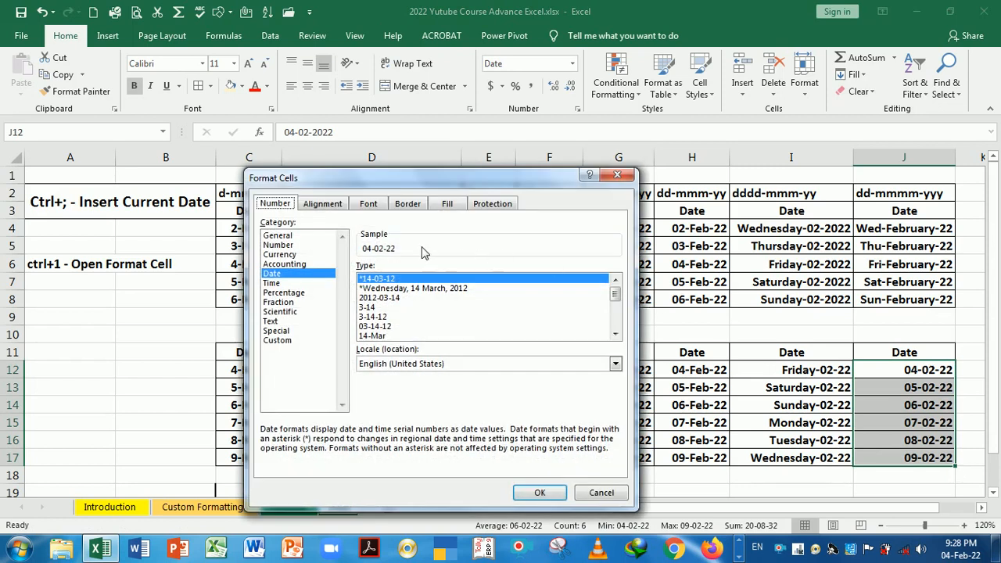
{"action": "left_click", "coordinate": [285, 345]}
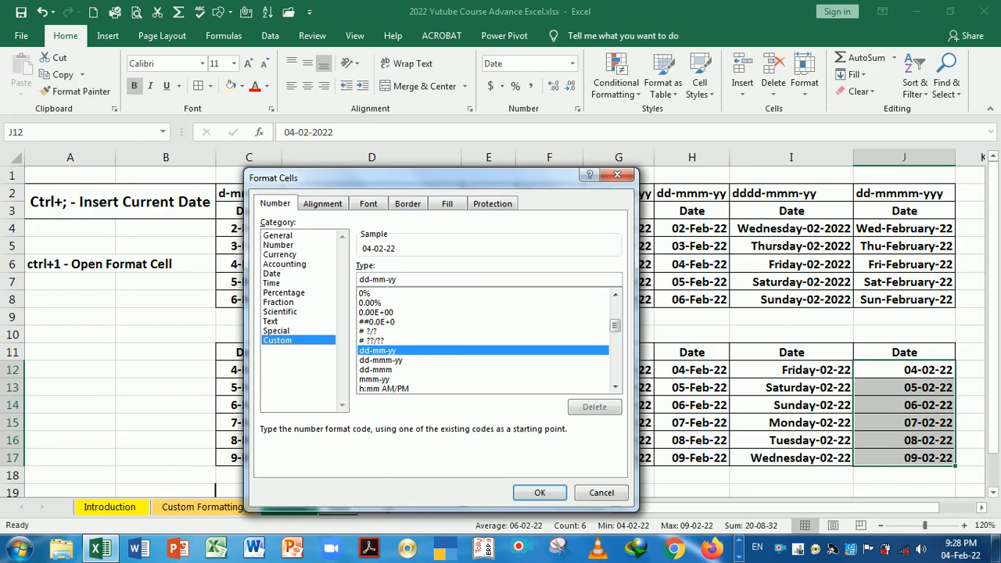
{"action": "type", "text": "mm"}
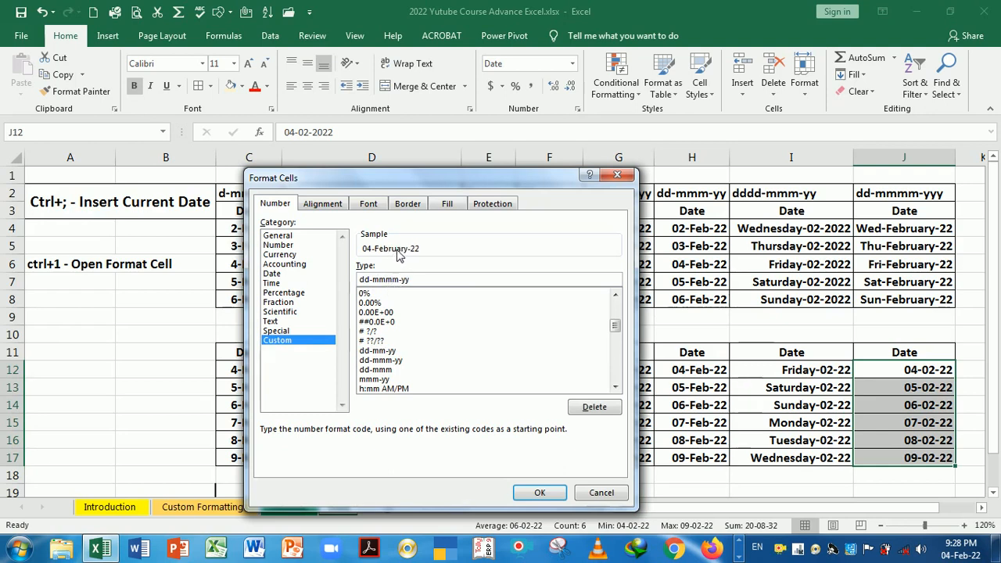
Try the weekday codes ddd and dddd at the start of the custom format dd-mmmm-yy for J12:J17
{"action": "key", "text": "Left"}
{"action": "key", "text": "Left"}
{"action": "key", "text": "Left"}
{"action": "key", "text": "Left"}
{"action": "key", "text": "BackSpace"}
{"action": "type", "text": "d"}
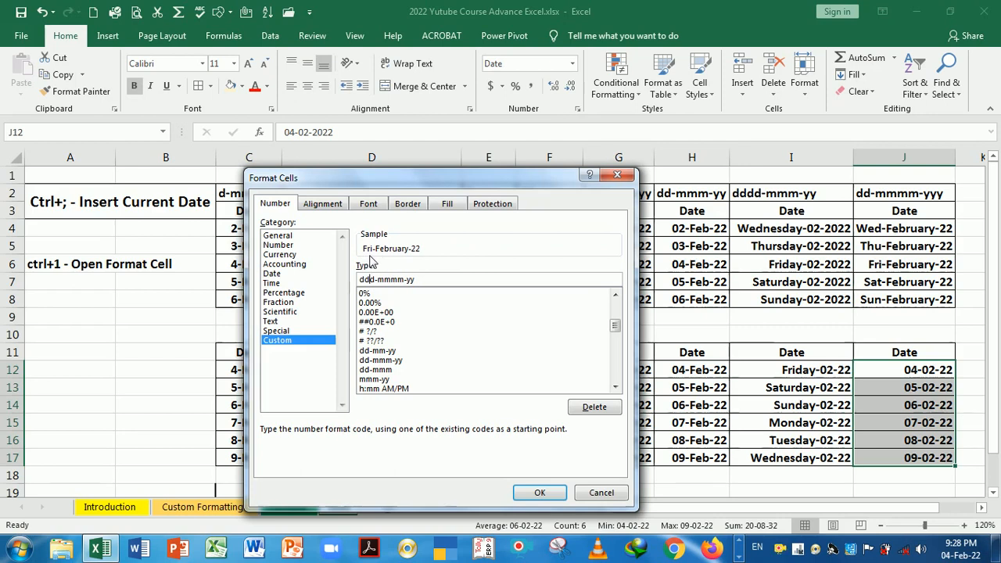
{"action": "type", "text": "d"}
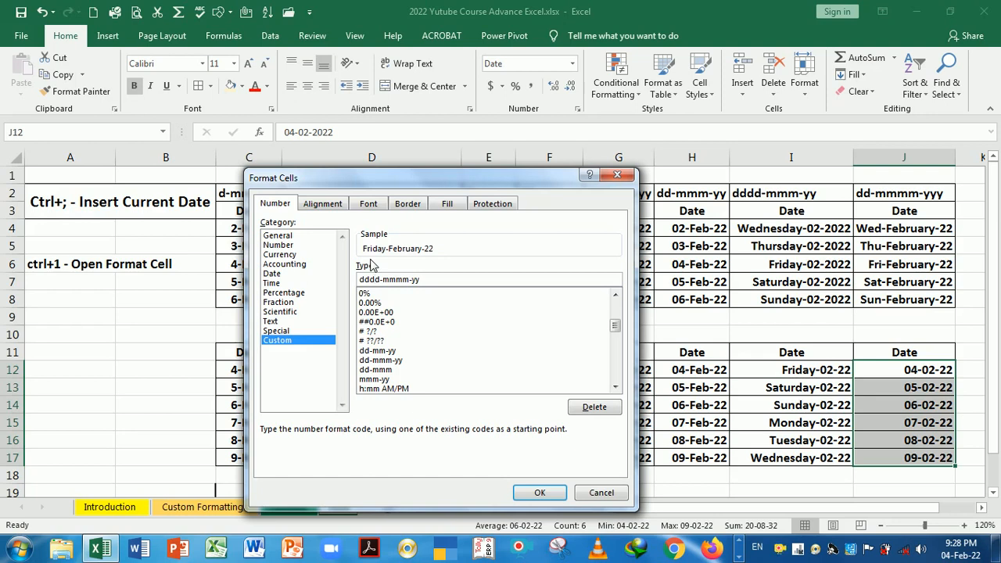
Compare the day codes d, dd, ddd and dddd in the custom format for J12:J17, then return to dd-mmmm-yy
{"action": "key", "text": "BackSpace"}
{"action": "key", "text": "BackSpace"}
{"action": "key", "text": "BackSpace"}
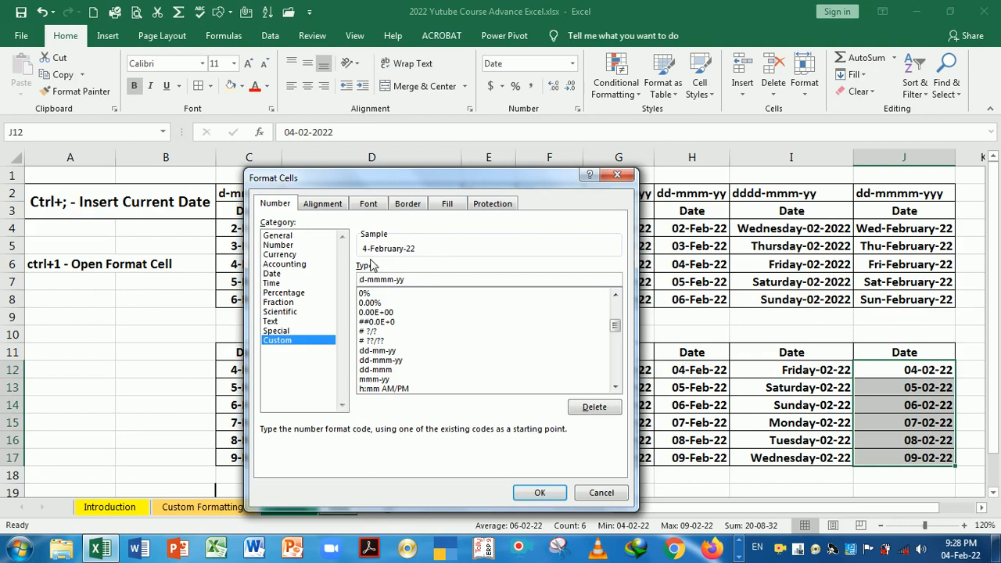
{"action": "type", "text": "d"}
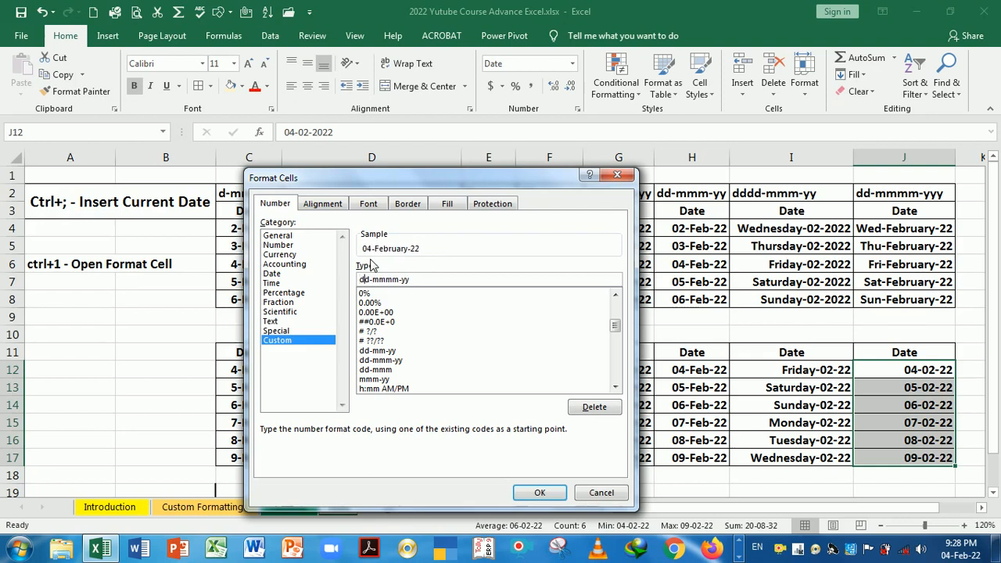
{"action": "type", "text": "d"}
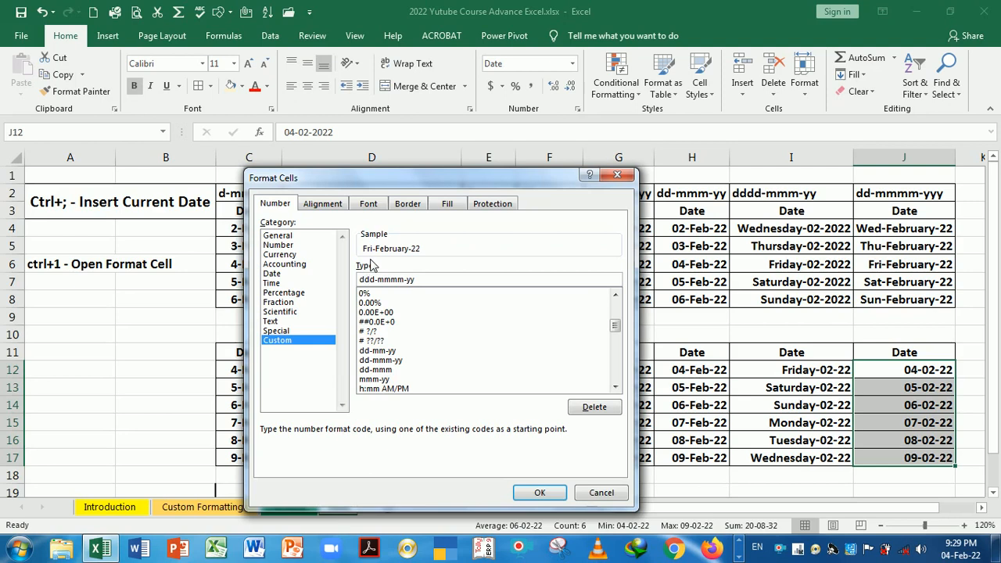
{"action": "type", "text": "d"}
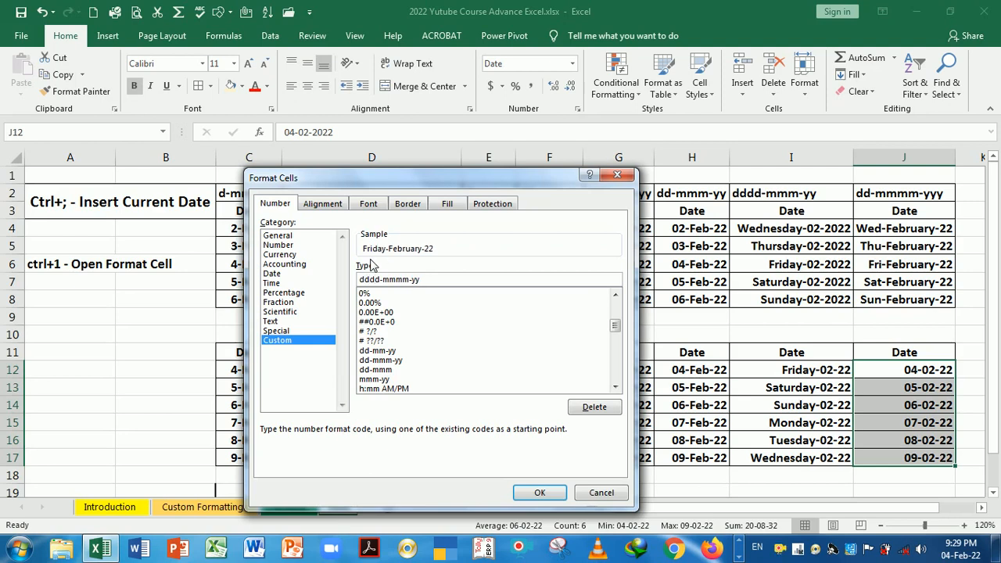
{"action": "key", "text": "BackSpace"}
{"action": "key", "text": "BackSpace"}
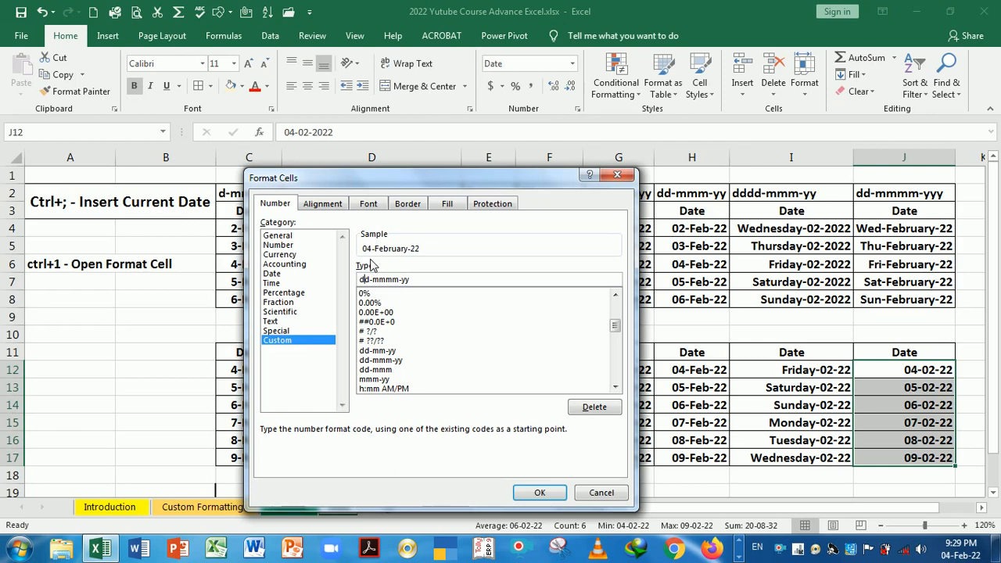
Apply the custom number format ddd-mmmm-yy to J12:J17 and widen column J to fit the dates
{"action": "type", "text": "d"}
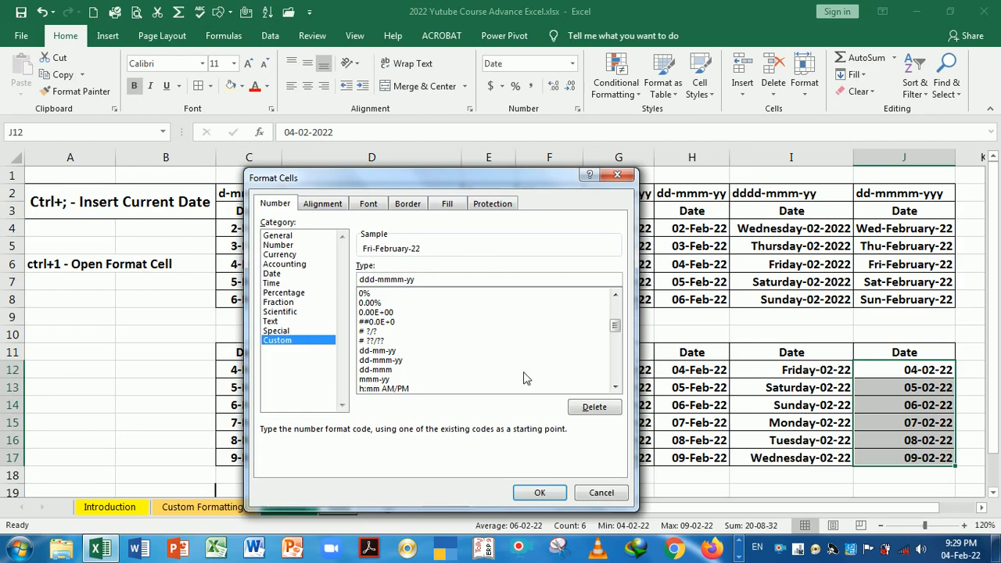
{"action": "left_click", "coordinate": [543, 493]}
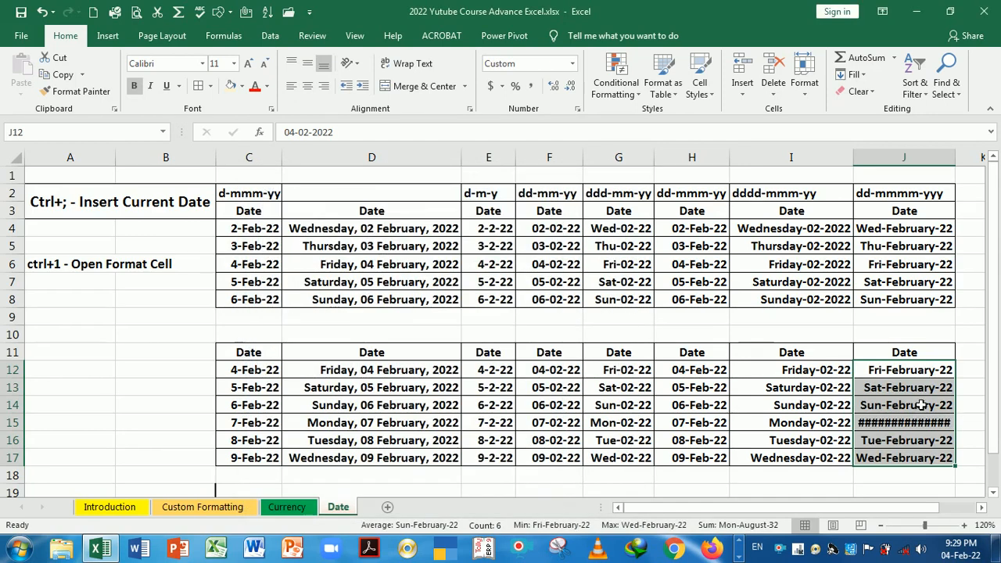
{"action": "left_click_drag", "start_coordinate": [961, 165], "coordinate": [967, 169]}
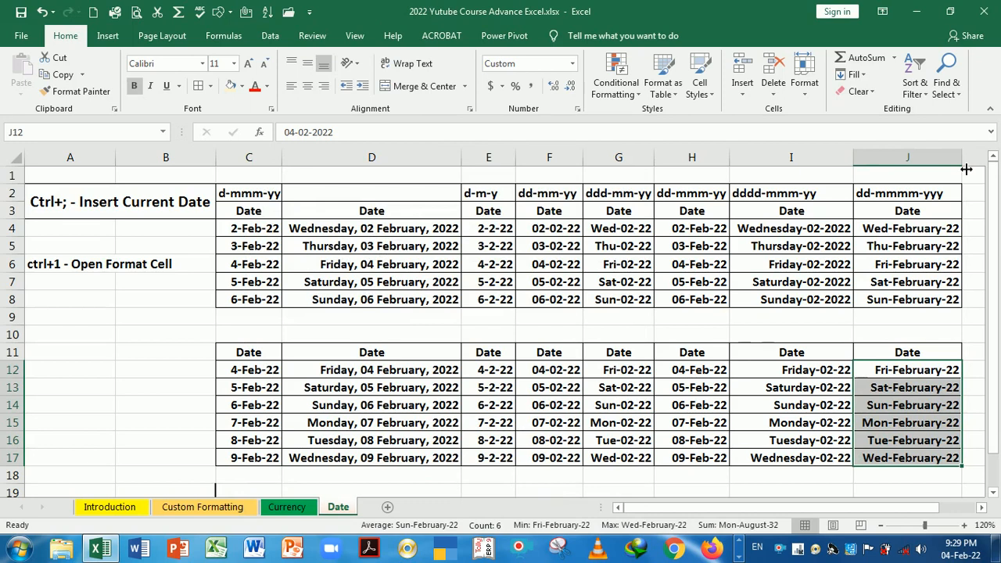
Review the format codes in C2:J2 against the sample dates in the upper table
{"action": "left_click", "coordinate": [670, 288]}
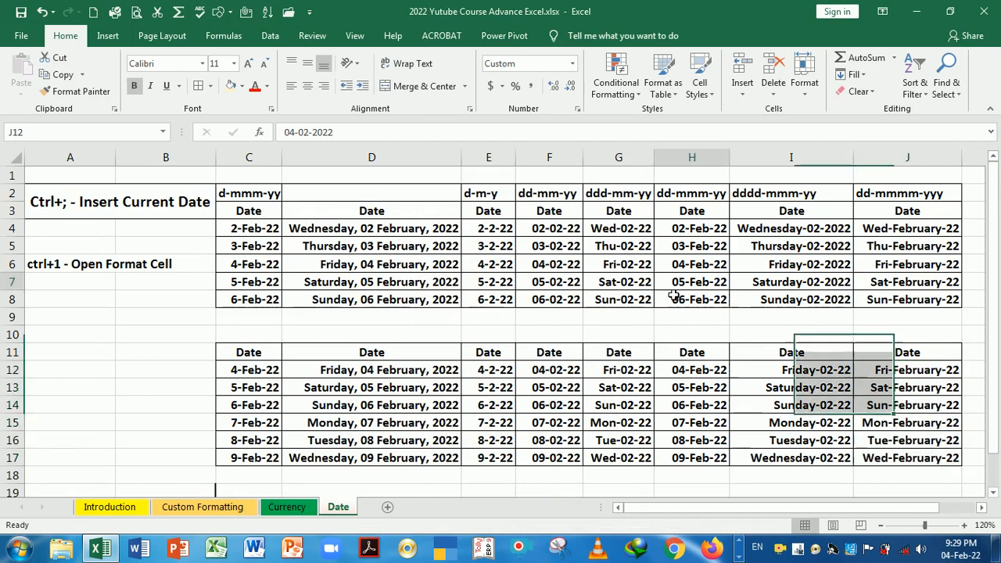
{"action": "left_click", "coordinate": [545, 263]}
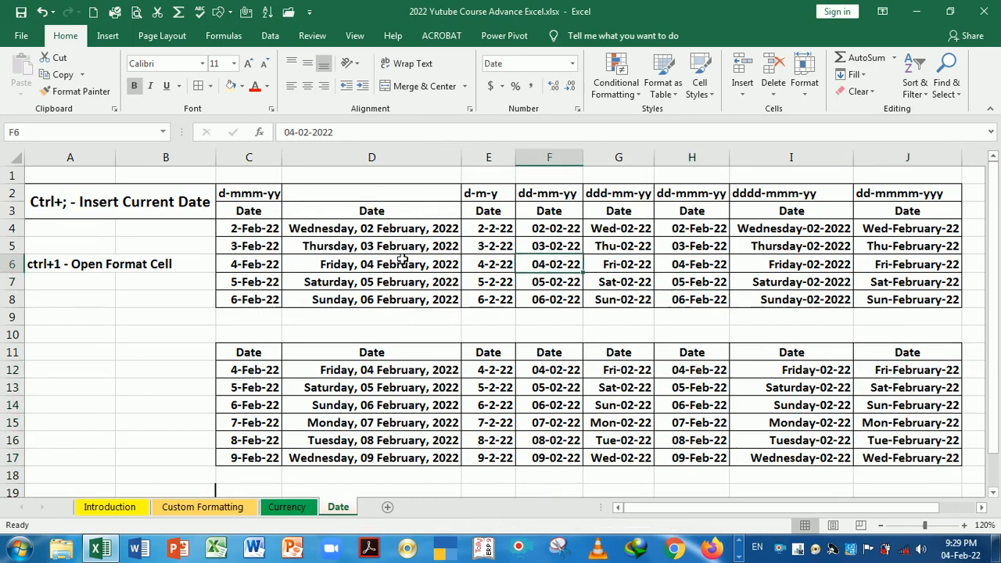
{"action": "left_click", "coordinate": [252, 213]}
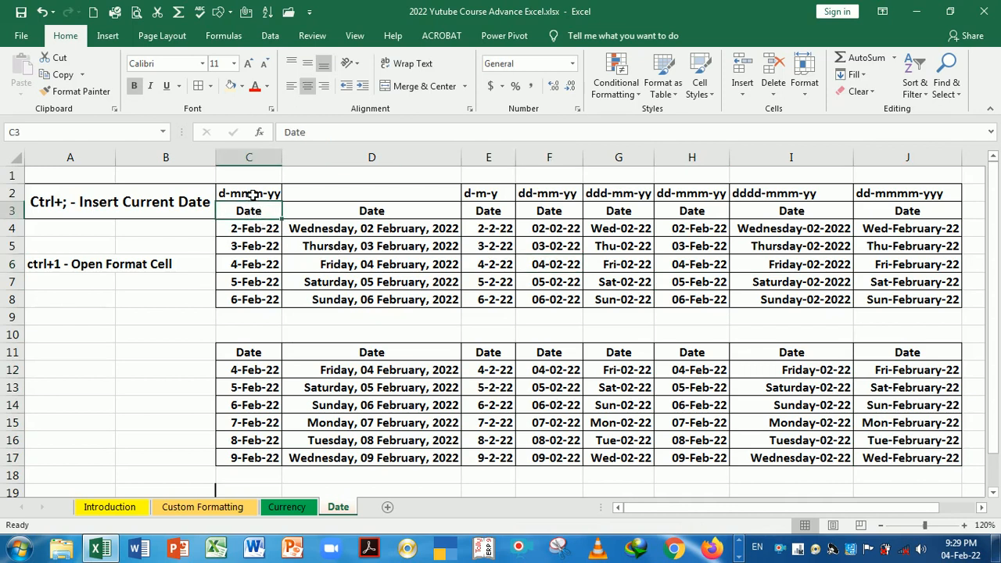
{"action": "left_click", "coordinate": [252, 193]}
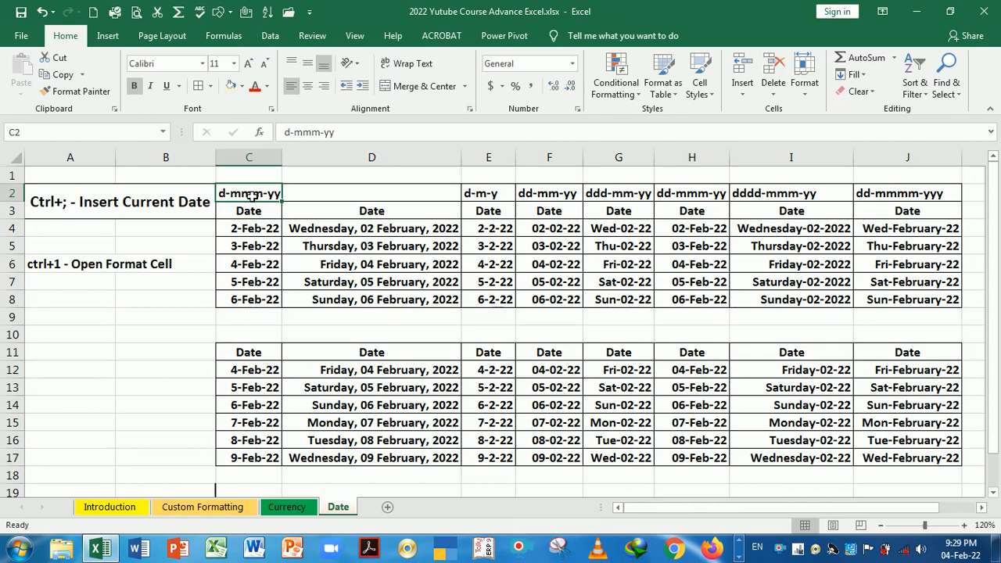
{"action": "left_click_drag", "start_coordinate": [251, 196], "coordinate": [865, 199]}
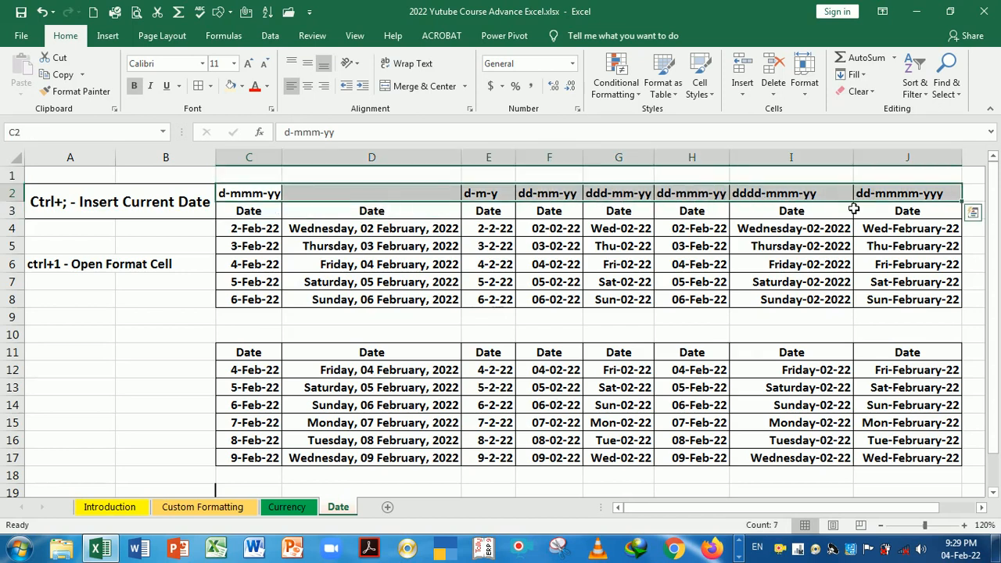
{"action": "left_click", "coordinate": [627, 251]}
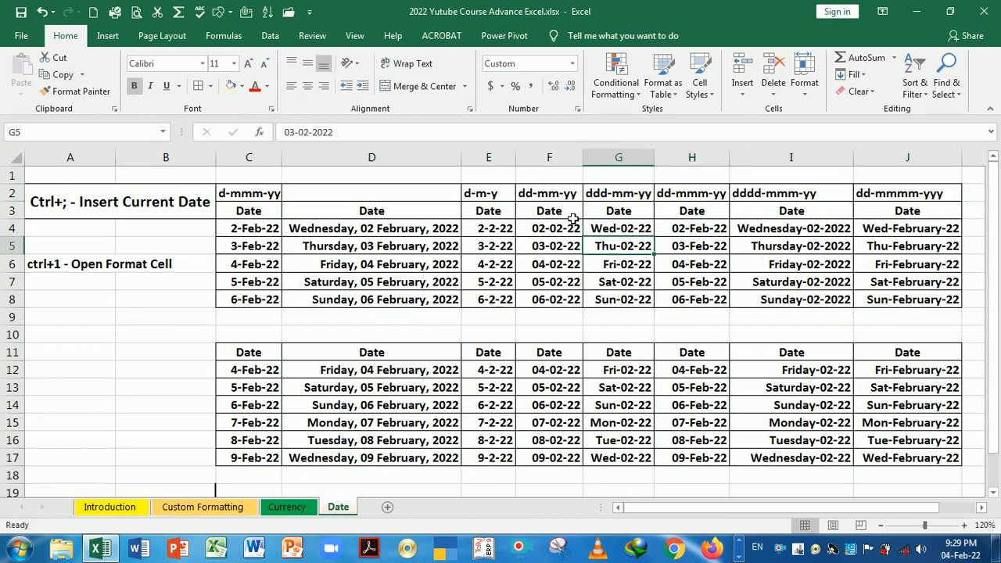
{"action": "left_click", "coordinate": [549, 201]}
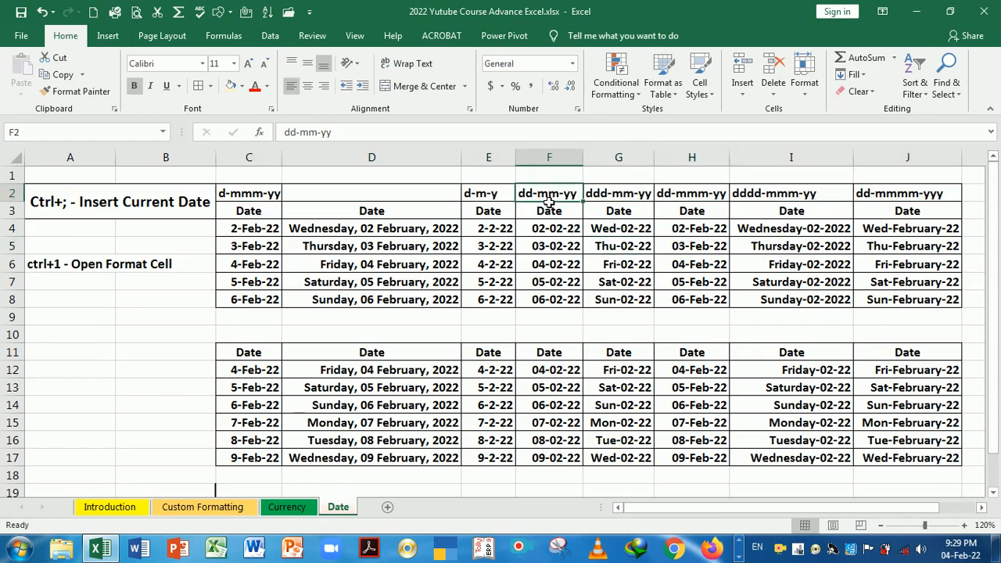
{"action": "left_click_drag", "start_coordinate": [478, 197], "coordinate": [894, 197]}
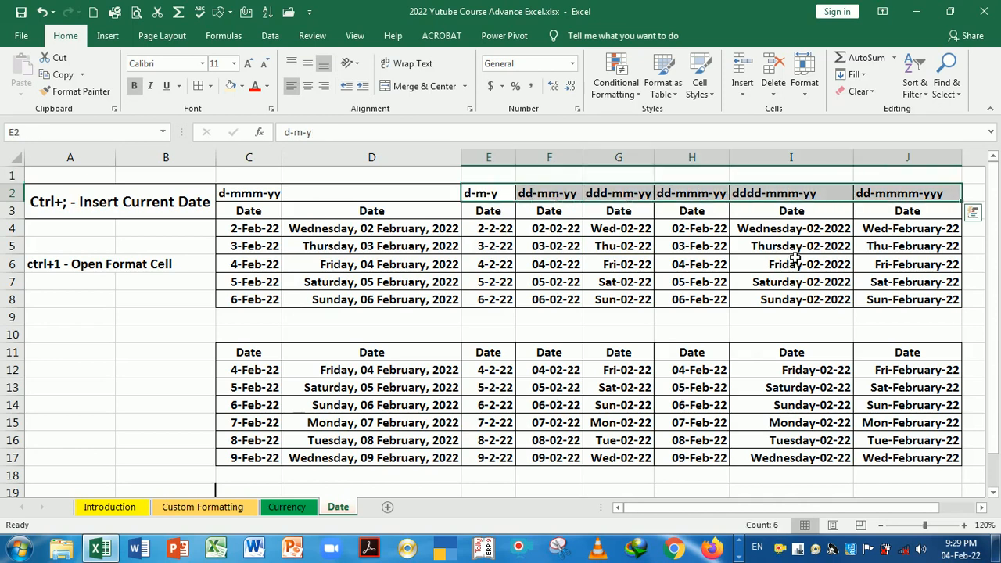
{"action": "left_click", "coordinate": [763, 259]}
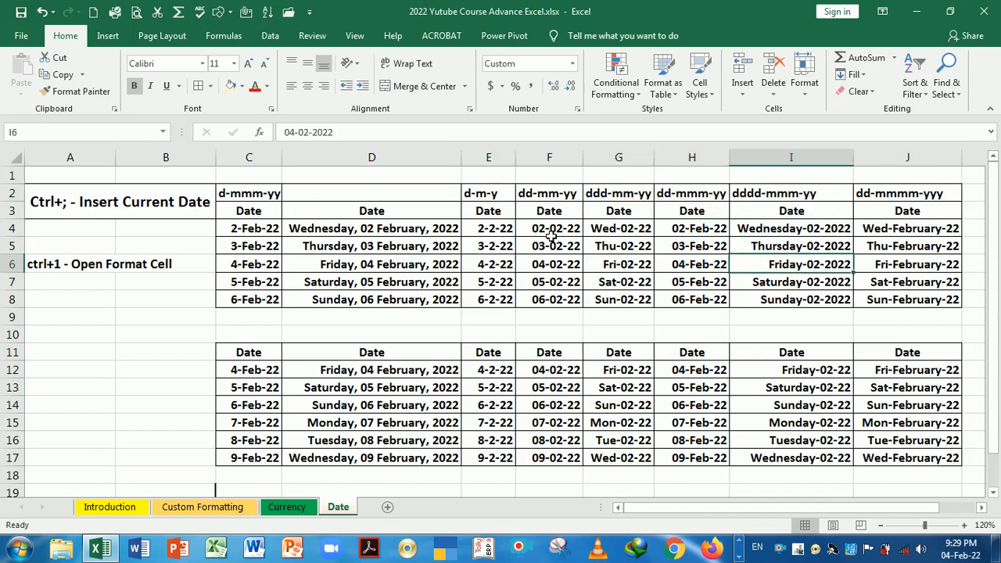
{"action": "left_click_drag", "start_coordinate": [551, 236], "coordinate": [638, 301]}
{"action": "left_click", "coordinate": [622, 319]}
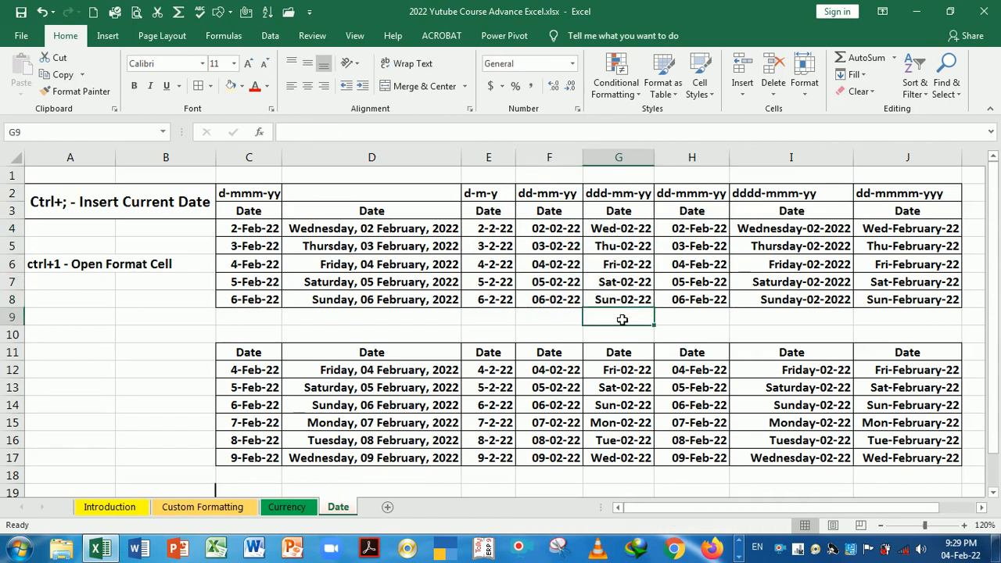
{"action": "left_click", "coordinate": [618, 266]}
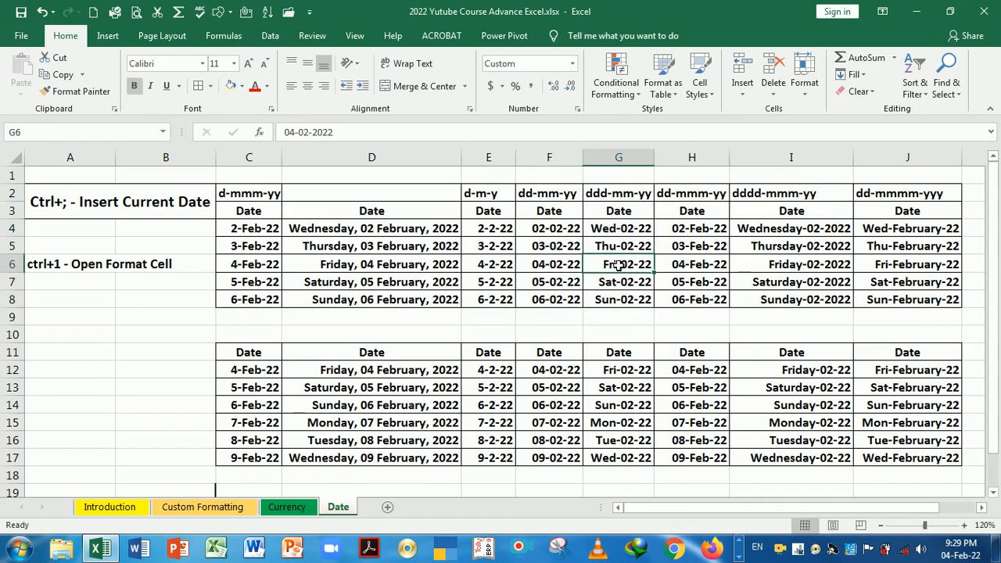